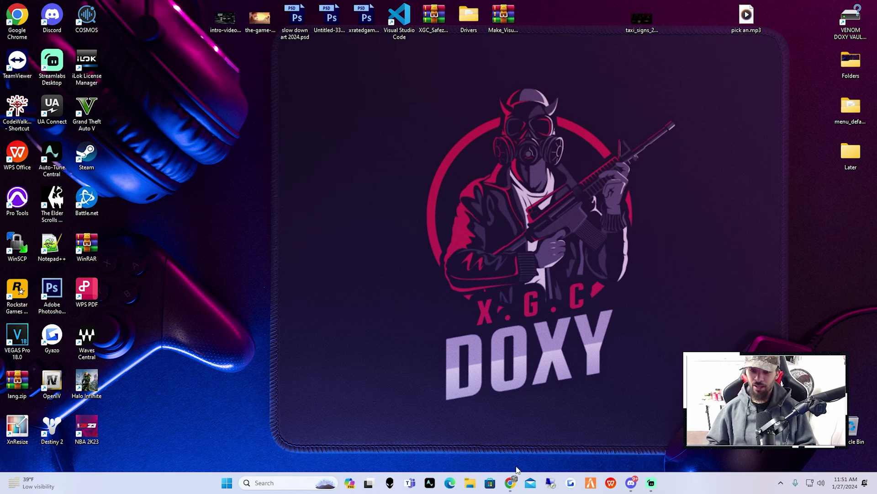
# Restore Chrome from the taskbar to show the LCPDFR 'BETTER Radiance Final' download page.
pyautogui.click(510, 483)
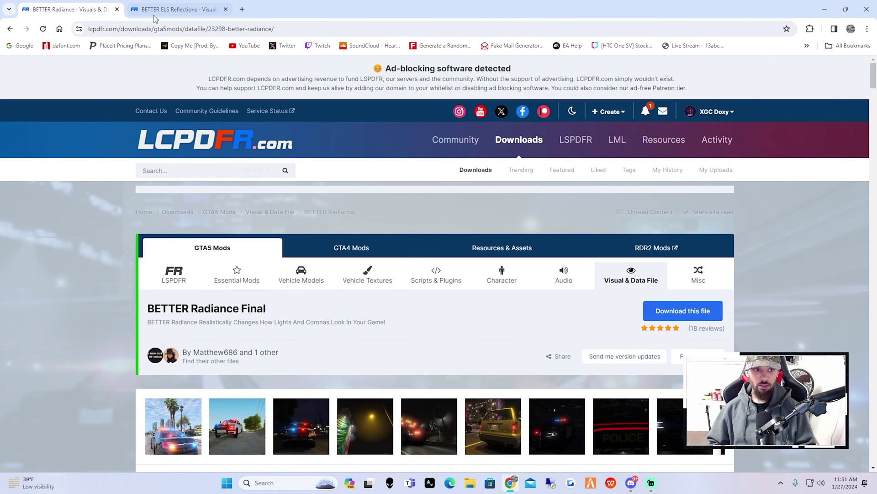
# Download BETTER Radiance.zip from its LCPDFR.com page.
pyautogui.moveTo(152, 15)
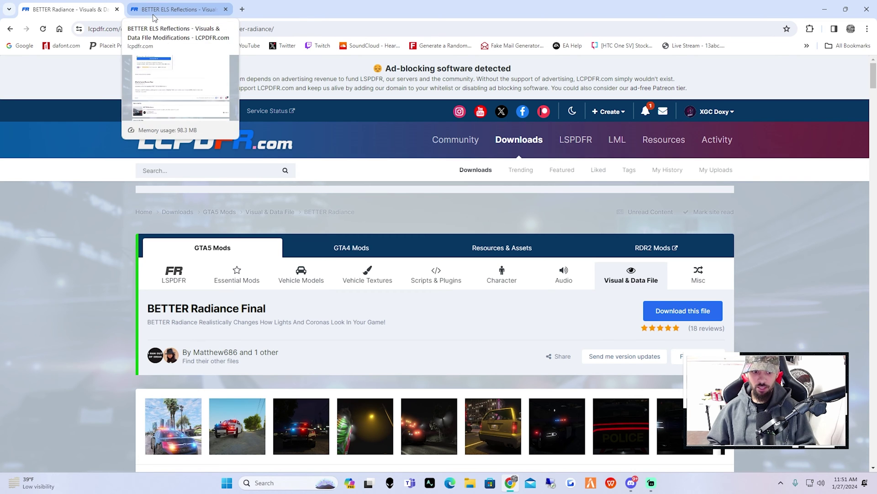
pyautogui.scroll(-9, 336, 361)
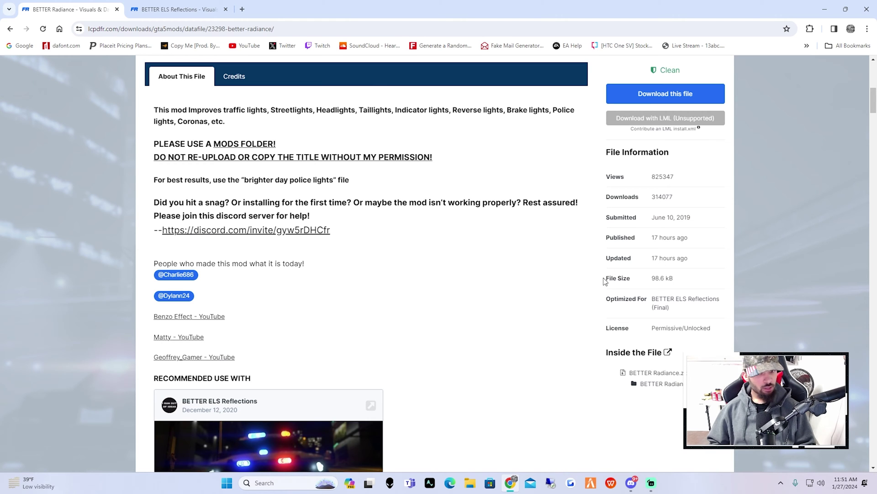
pyautogui.scroll(-3, 498, 307)
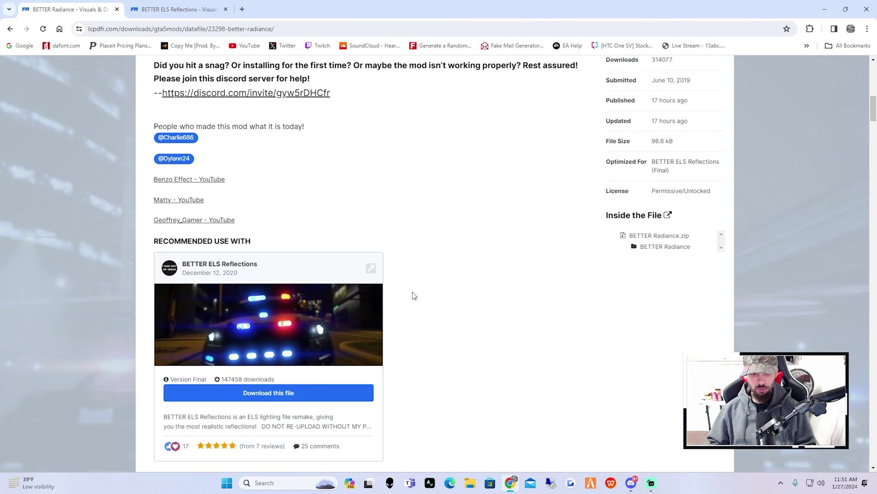
pyautogui.scroll(1, 462, 339)
pyautogui.scroll(10, 461, 339)
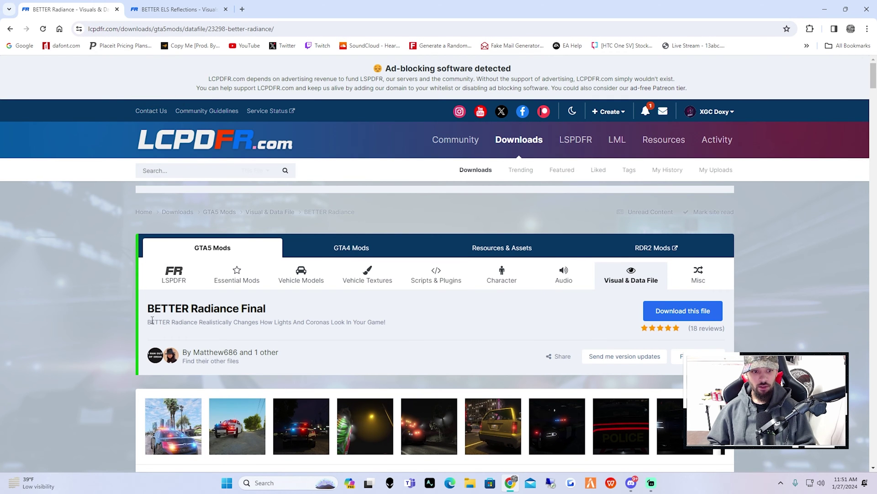
pyautogui.click(677, 312)
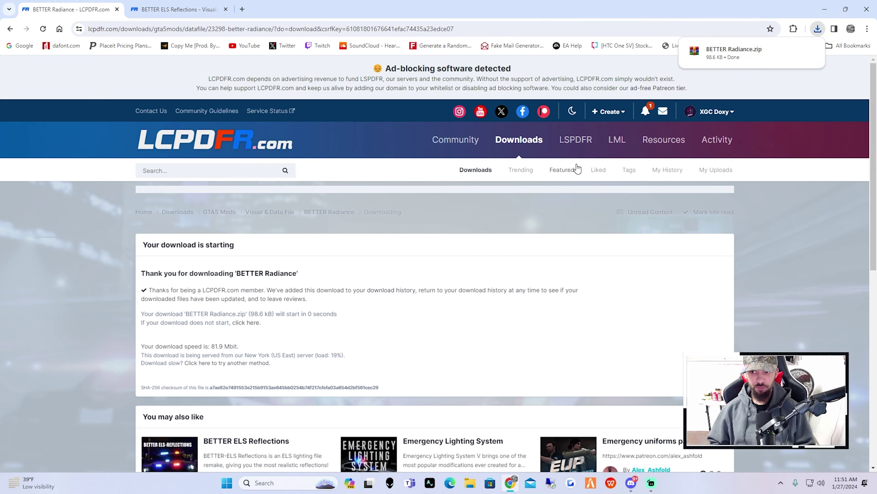
# Copy BETTER Radiance.zip from Chrome's downloads onto the desktop and re-maximize Chrome.
pyautogui.moveTo(762, 8); pyautogui.dragTo(434, 132)
pyautogui.click(475, 150)
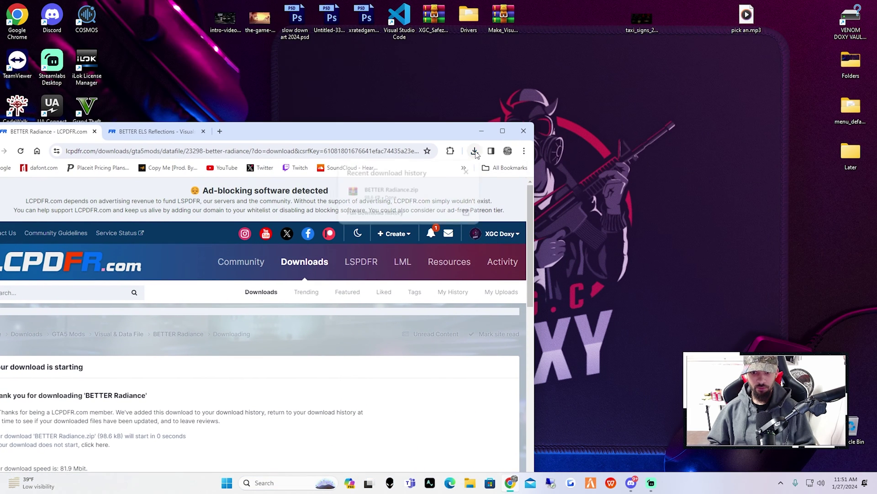
pyautogui.moveTo(373, 192); pyautogui.dragTo(710, 114)
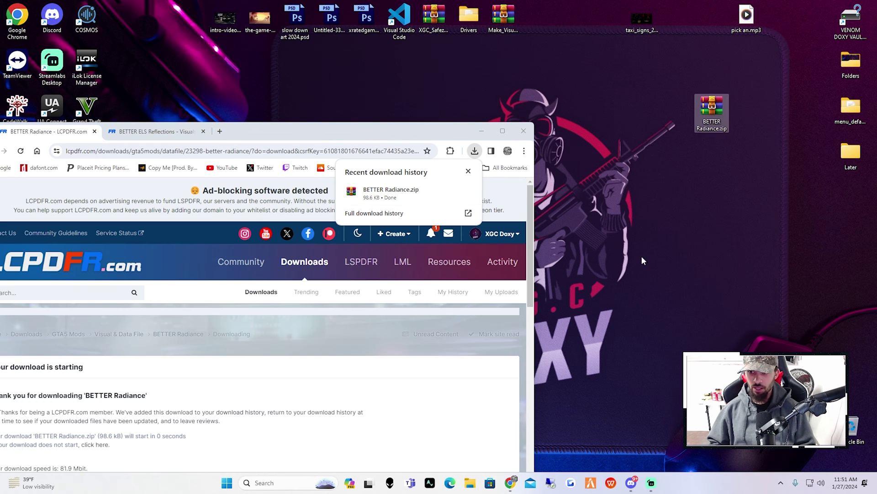
pyautogui.click(502, 131)
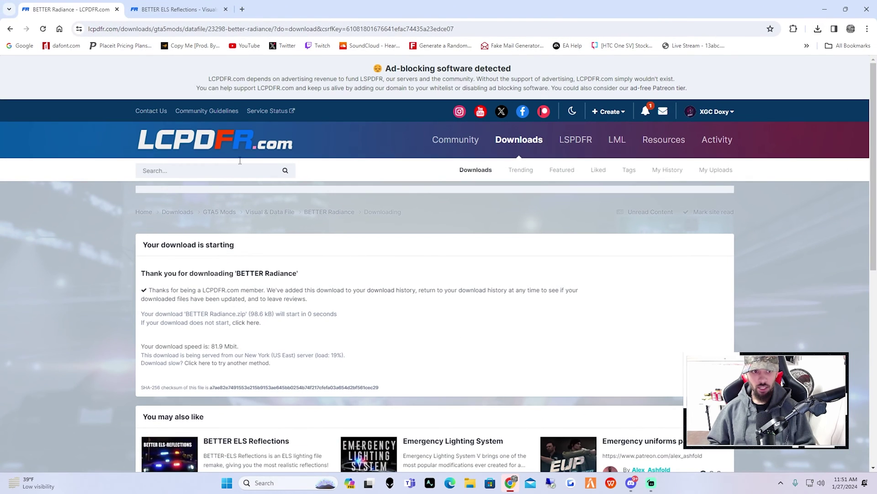
# Download BETTER ELS Reflections.zip from the Main files list on the ELS Reflections page.
pyautogui.click(201, 14)
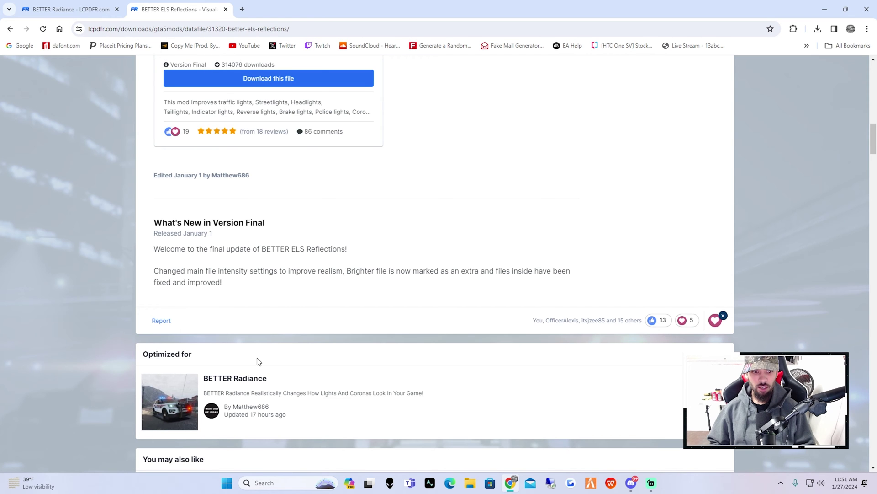
pyautogui.scroll(15, 356, 382)
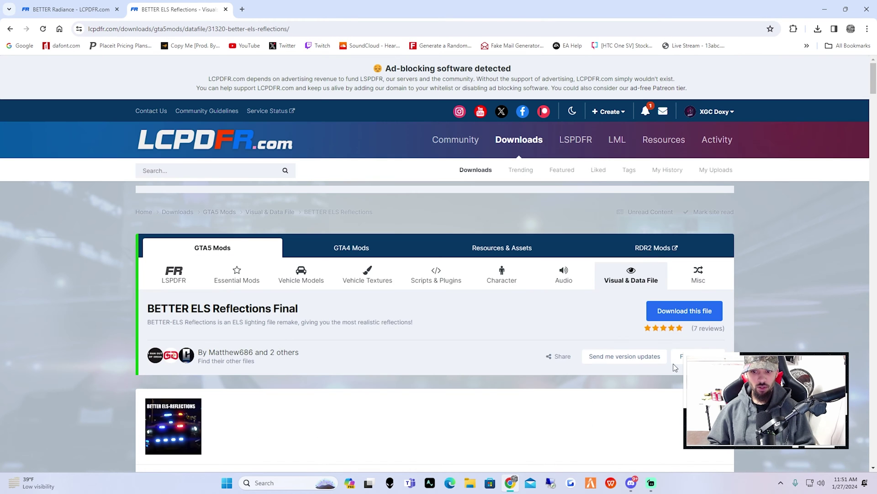
pyautogui.click(698, 310)
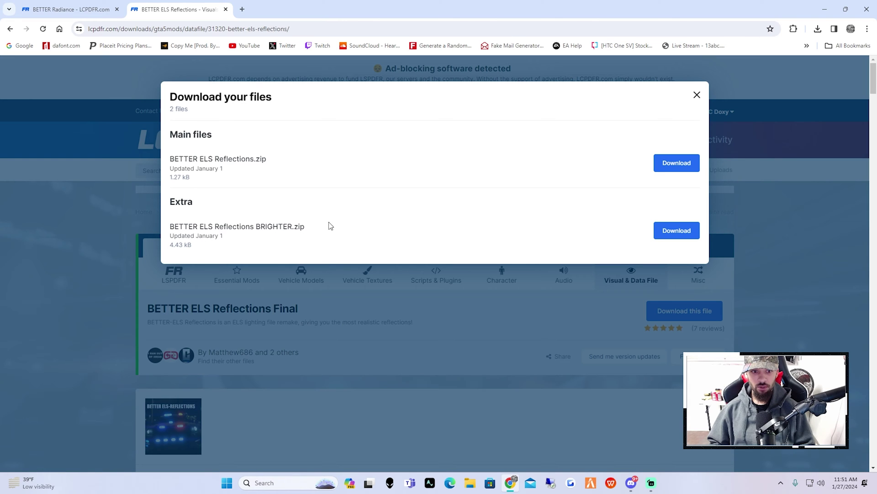
pyautogui.click(683, 171)
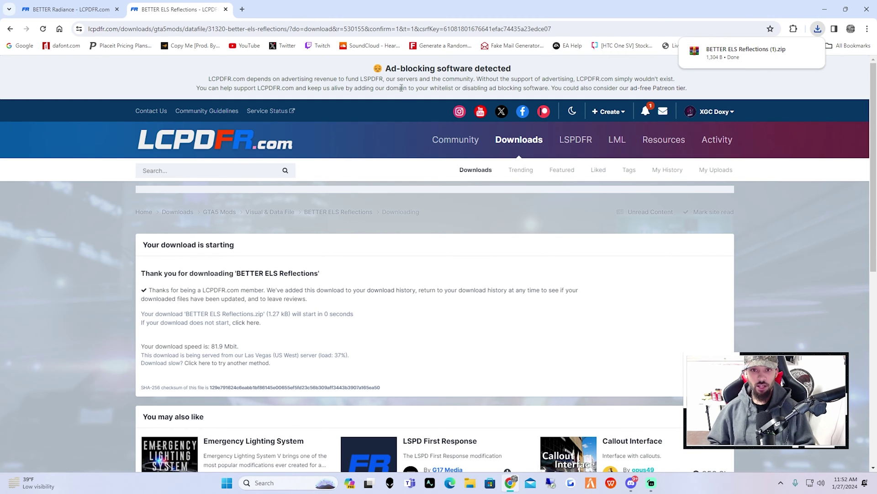
# Copy BETTER ELS Reflections (1).zip to the desktop, close Chrome, and place it beside BETTER Radiance.zip.
pyautogui.moveTo(569, 13); pyautogui.dragTo(143, 177)
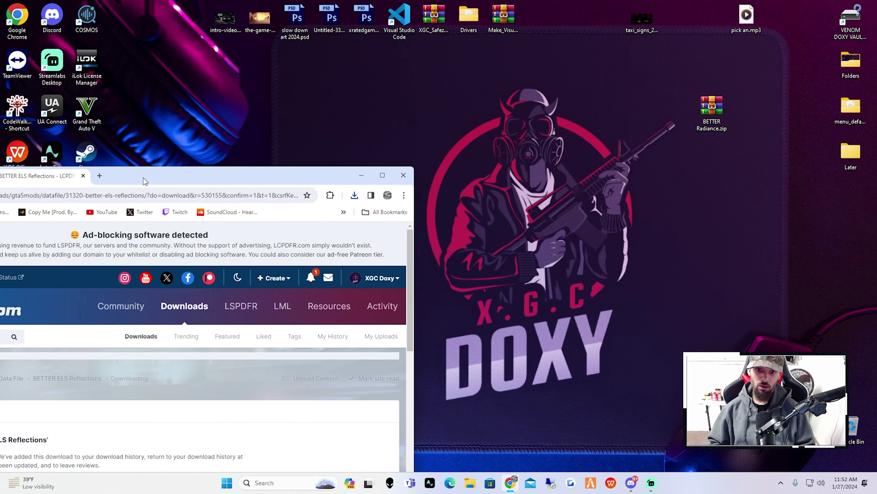
pyautogui.click(354, 195)
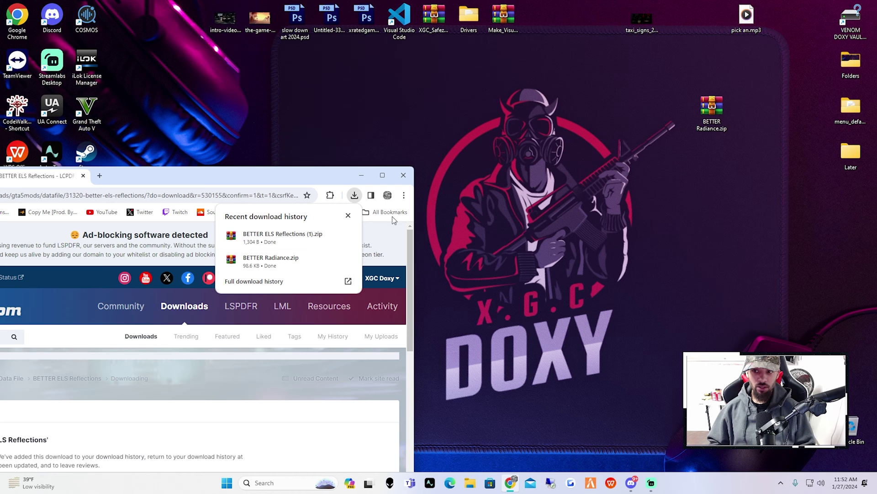
pyautogui.moveTo(262, 237); pyautogui.dragTo(722, 172)
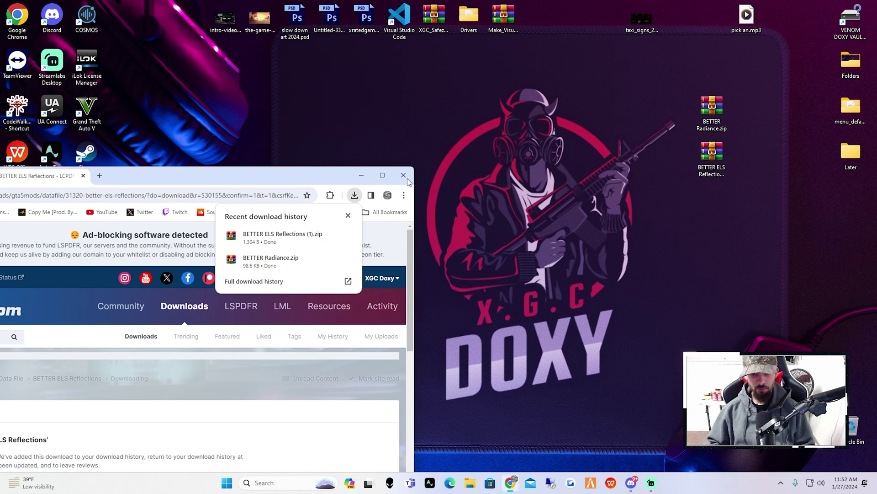
pyautogui.click(404, 175)
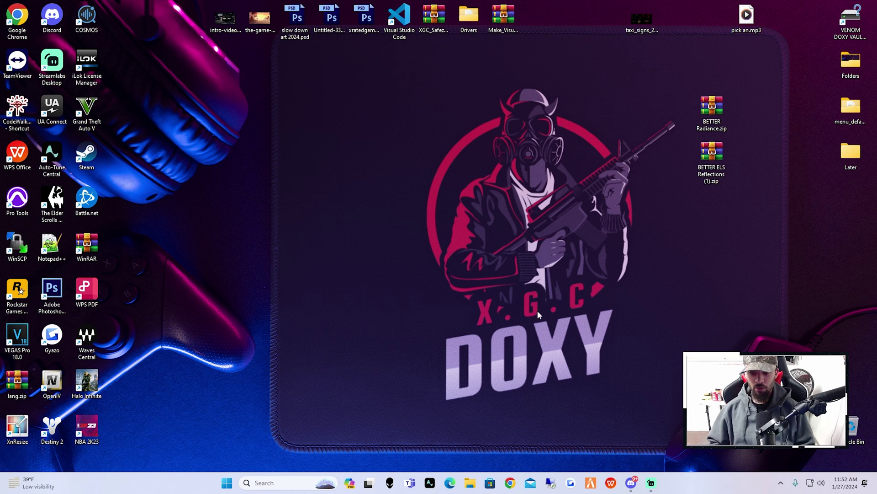
pyautogui.moveTo(720, 128); pyautogui.dragTo(581, 174)
pyautogui.moveTo(731, 163); pyautogui.dragTo(608, 155)
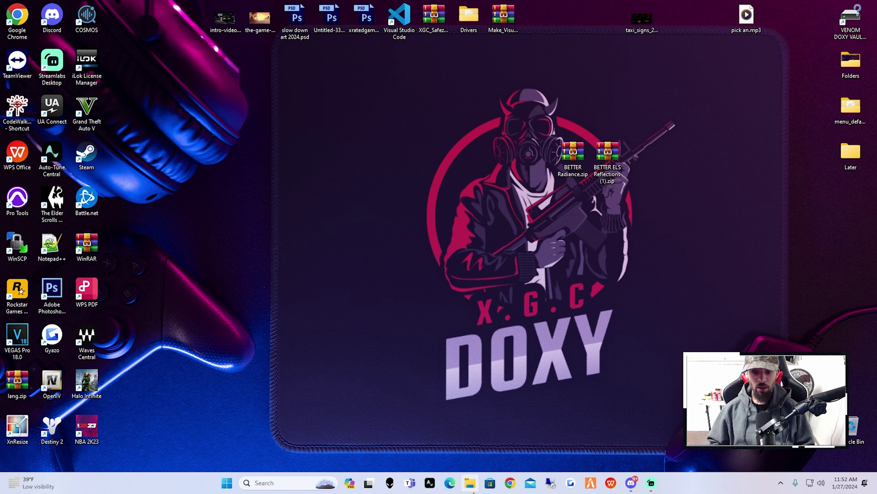
# Launch Steam via Windows search and go to the game library.
pyautogui.click(336, 484)
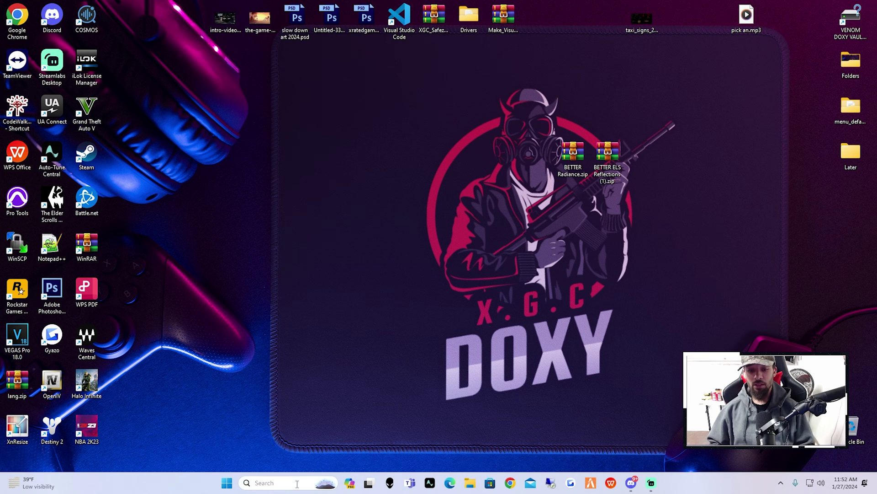
pyautogui.write('steam')
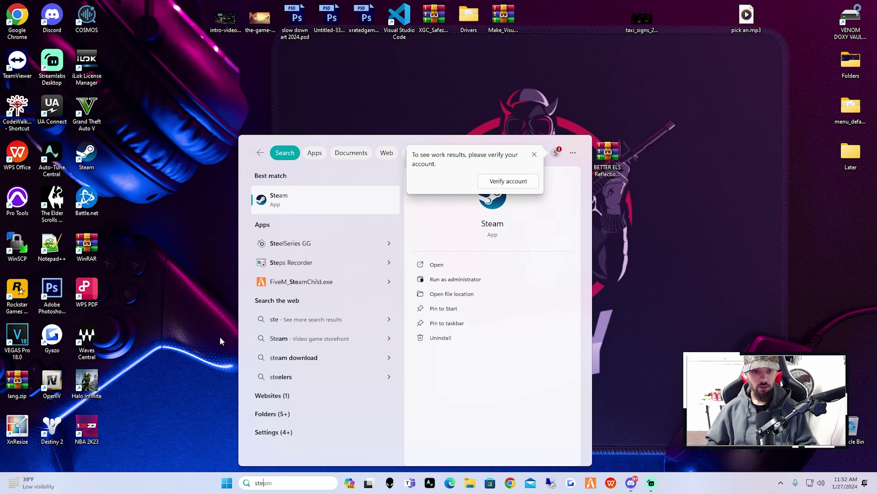
pyautogui.click(320, 208)
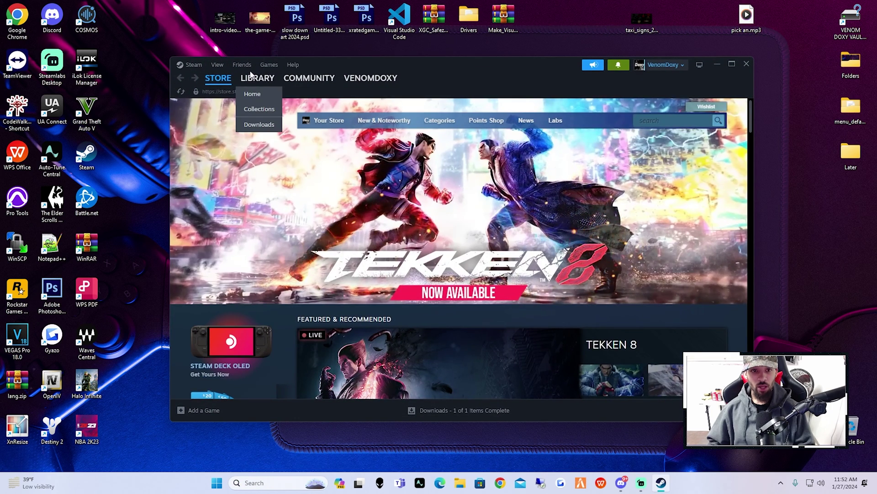
pyautogui.click(253, 90)
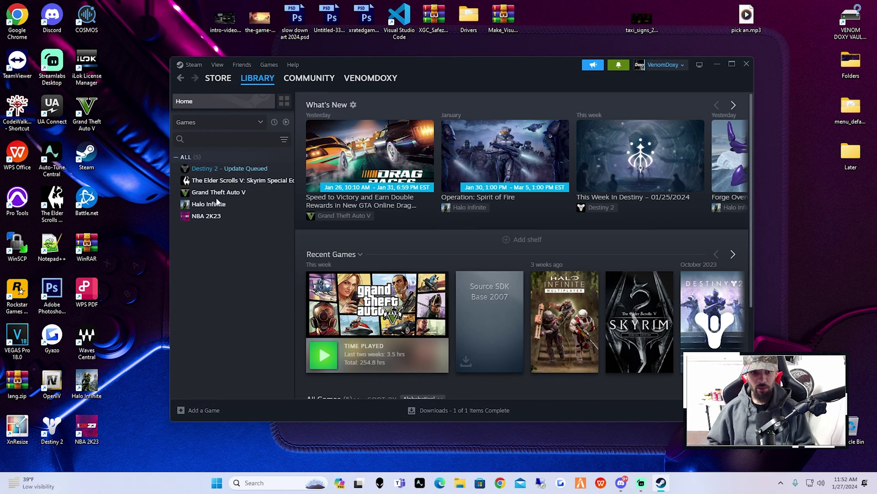
# Browse Grand Theft Auto V's local files from Properties > Installed Files.
pyautogui.rightClick(221, 194)
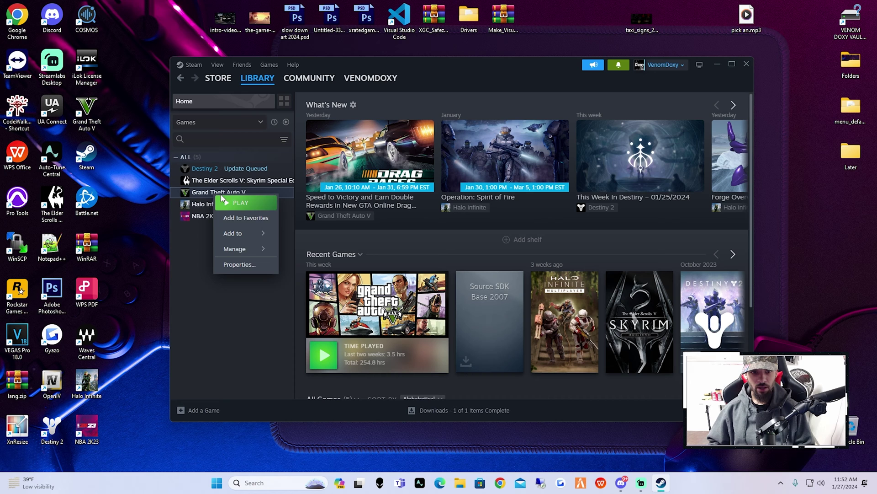
pyautogui.moveTo(263, 251)
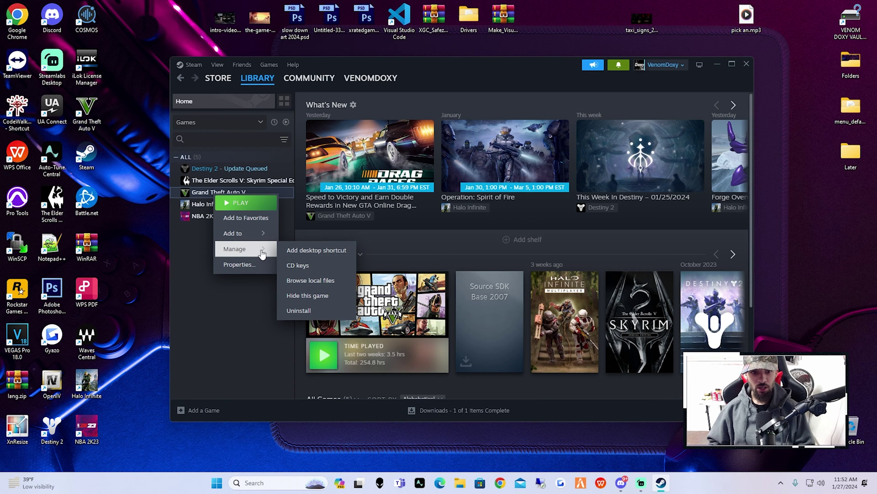
pyautogui.click(251, 265)
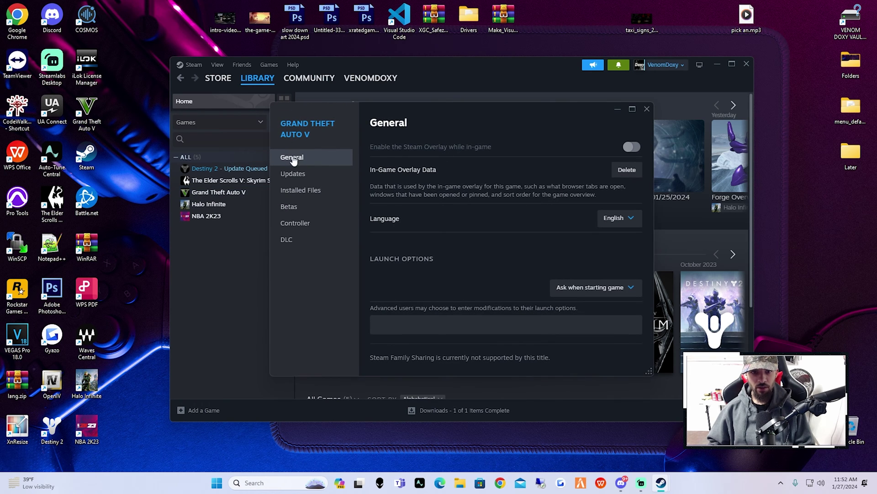
pyautogui.click(314, 190)
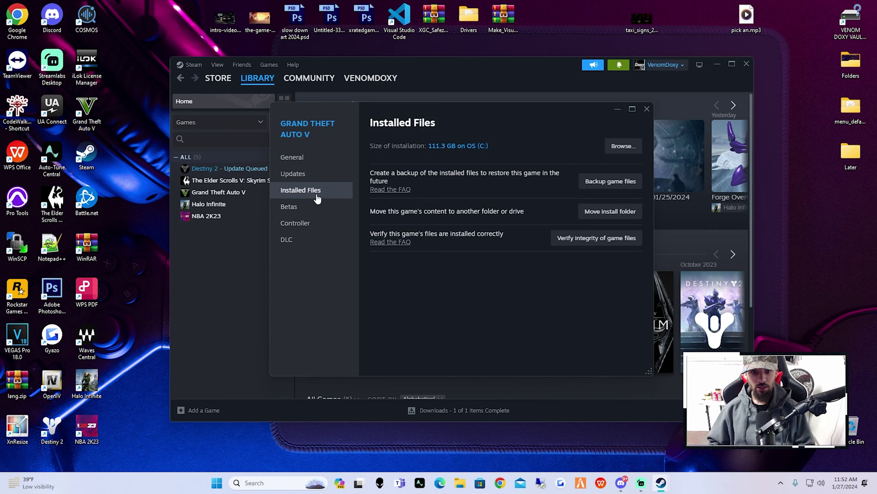
pyautogui.click(622, 146)
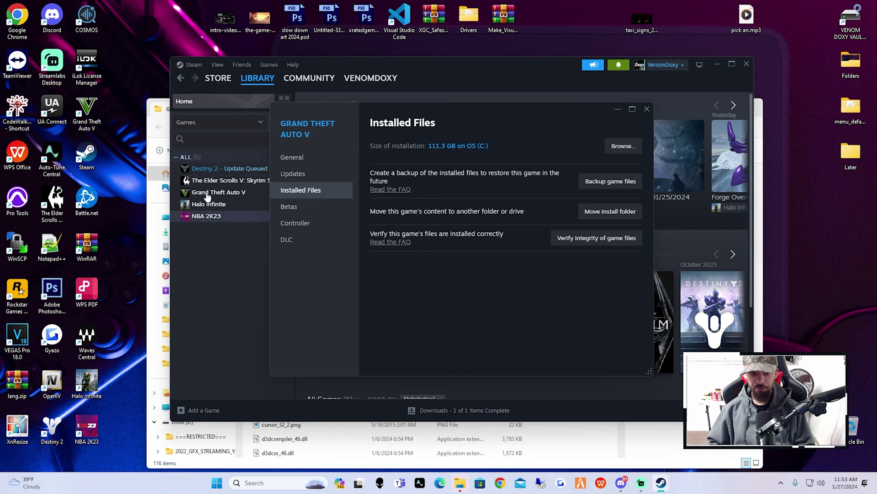
# In steamapps\common, compare the GTA V folders and open Grand Theft Auto V.
pyautogui.click(160, 106)
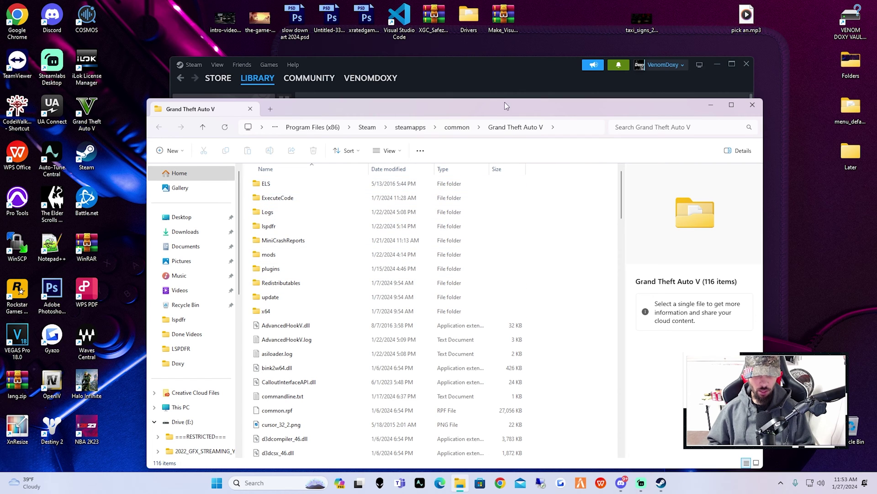
pyautogui.moveTo(492, 110); pyautogui.dragTo(465, 63)
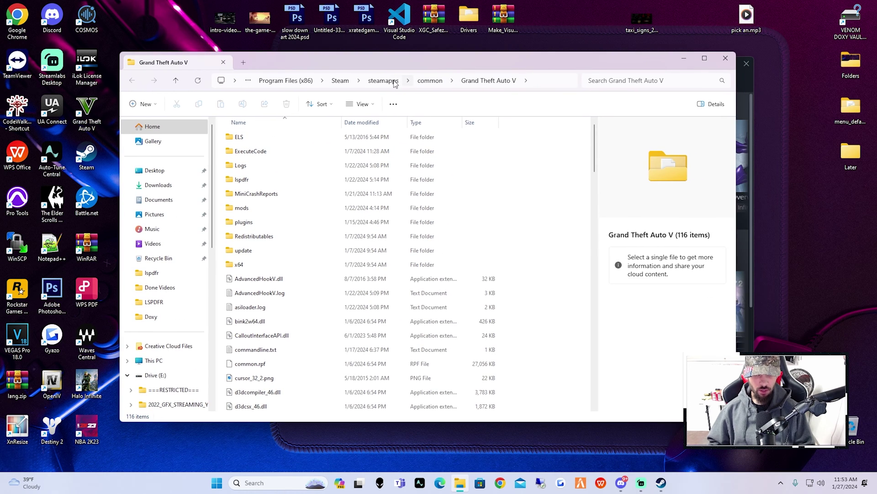
pyautogui.click(429, 85)
pyautogui.press('Escape')
pyautogui.click(445, 81)
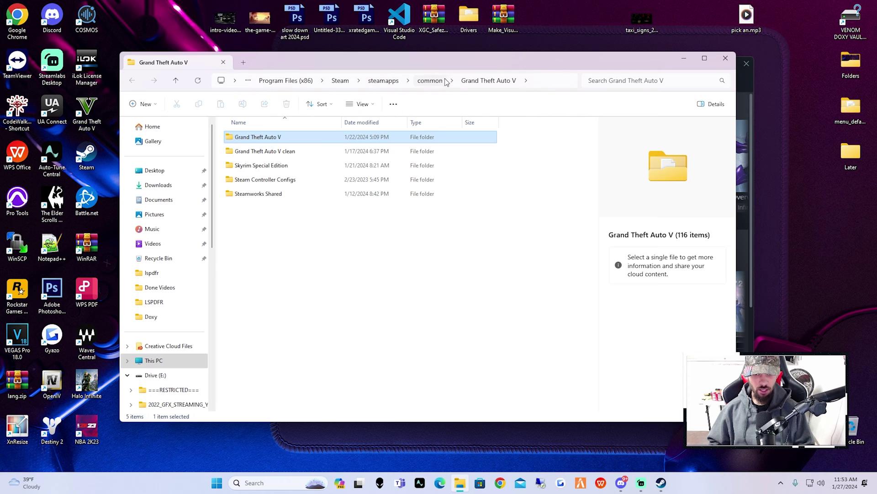
pyautogui.click(279, 153)
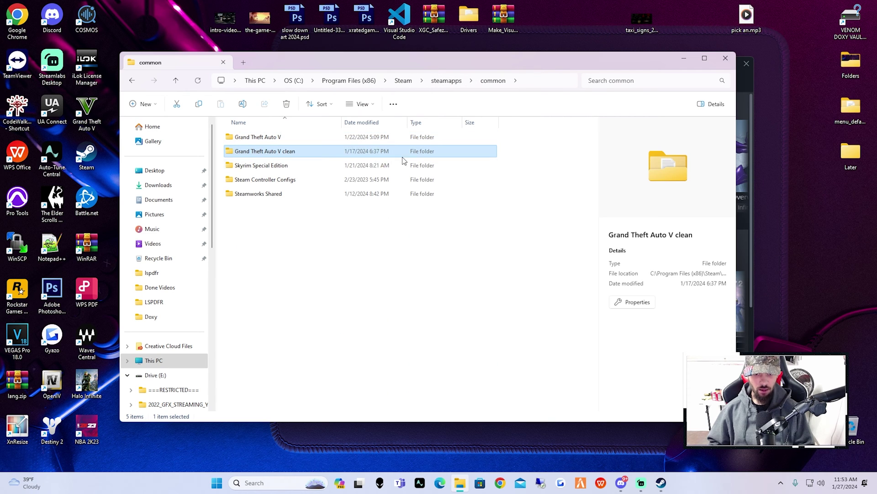
pyautogui.click(309, 135)
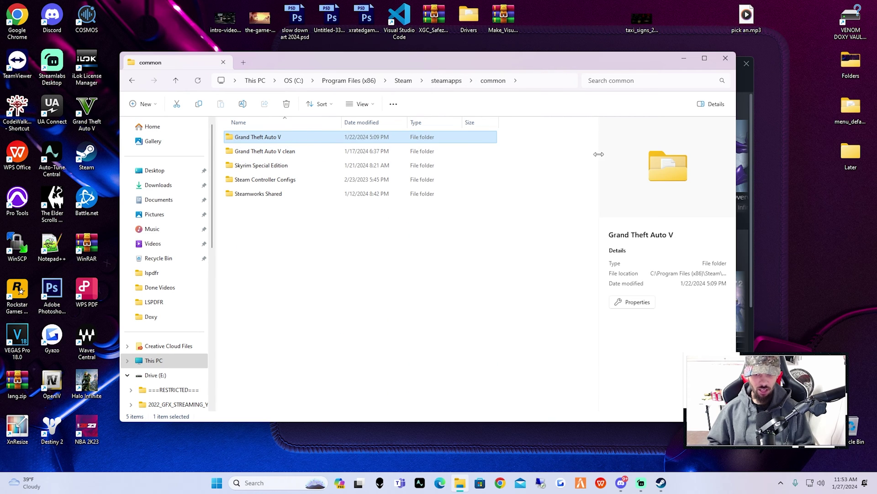
pyautogui.click(330, 149)
pyautogui.click(271, 138)
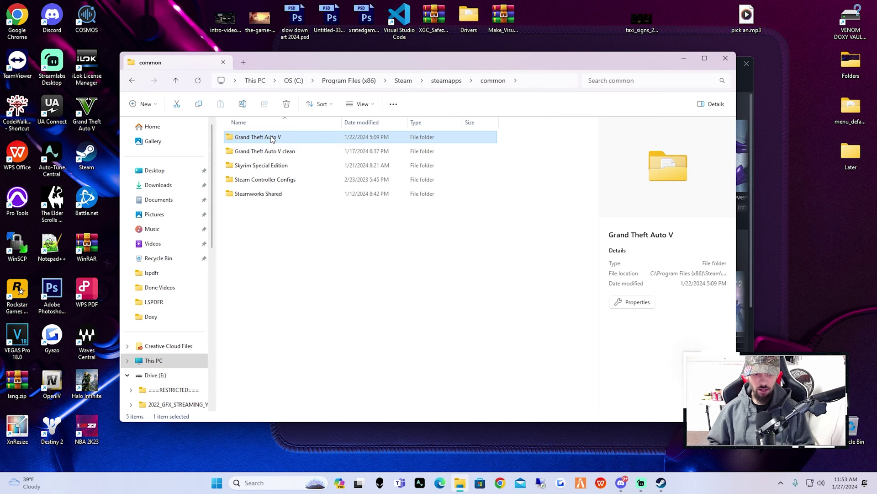
pyautogui.doubleClick(270, 137)
pyautogui.scroll(-3, 309, 283)
pyautogui.scroll(3, 310, 284)
# Close File Explorer, the Steam library and the game's properties window.
pyautogui.click(725, 58)
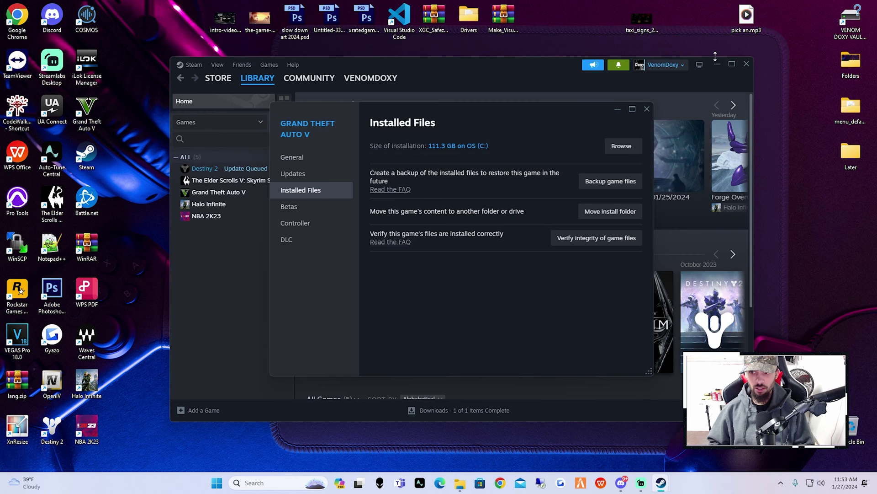
pyautogui.click(747, 65)
pyautogui.click(647, 108)
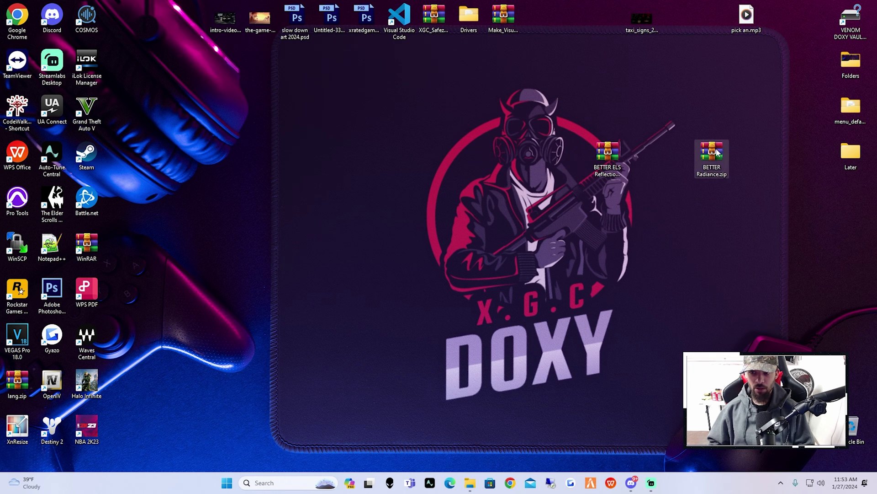
# Open BETTER Radiance.zip in WinRAR and go into the inner BETTER Radiance folder with visualsettings.dat.
pyautogui.doubleClick(711, 152)
pyautogui.click(610, 97)
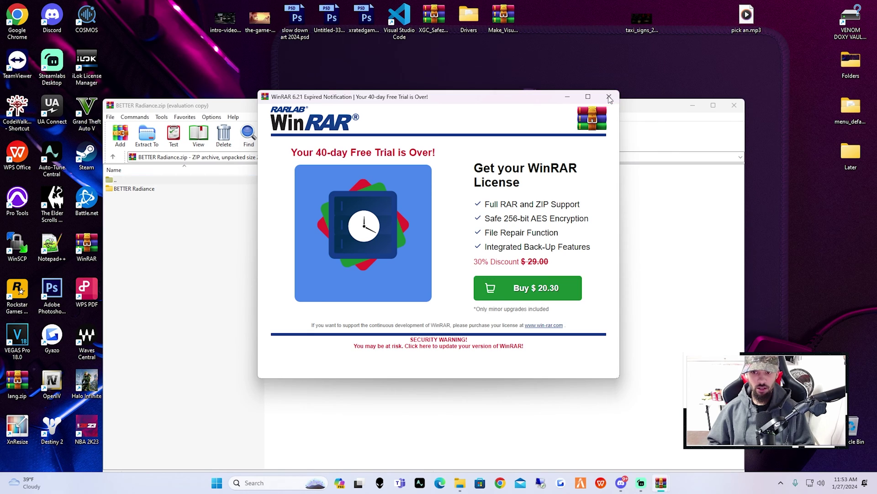
pyautogui.moveTo(301, 107); pyautogui.dragTo(397, 54)
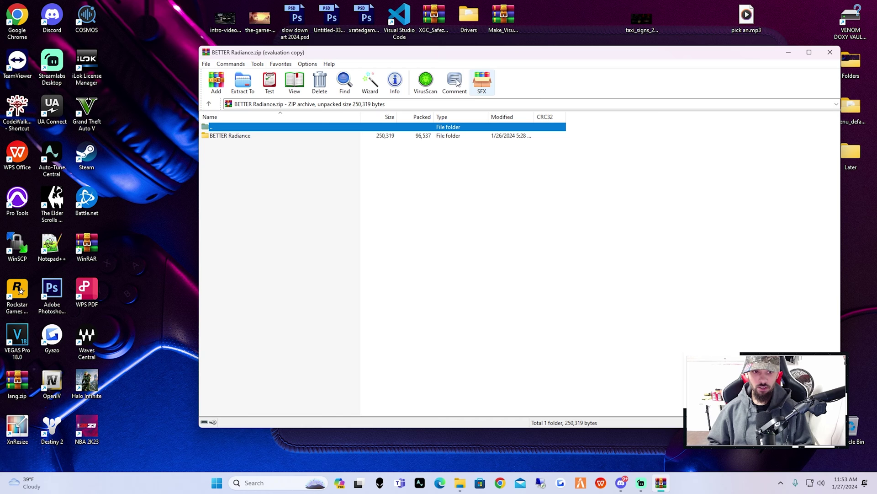
pyautogui.doubleClick(225, 137)
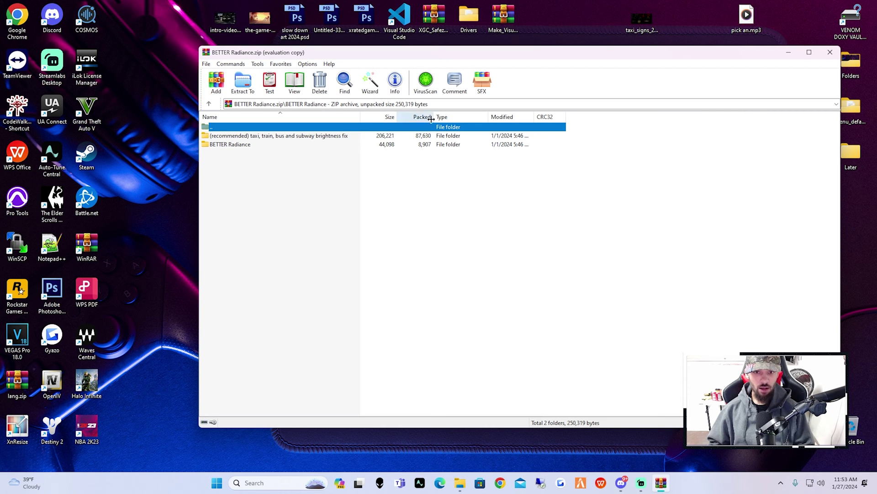
pyautogui.click(340, 137)
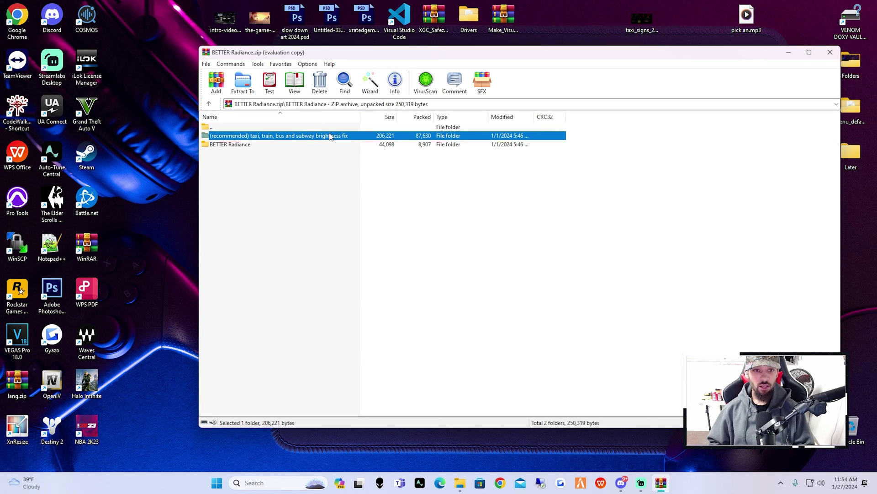
pyautogui.doubleClick(231, 145)
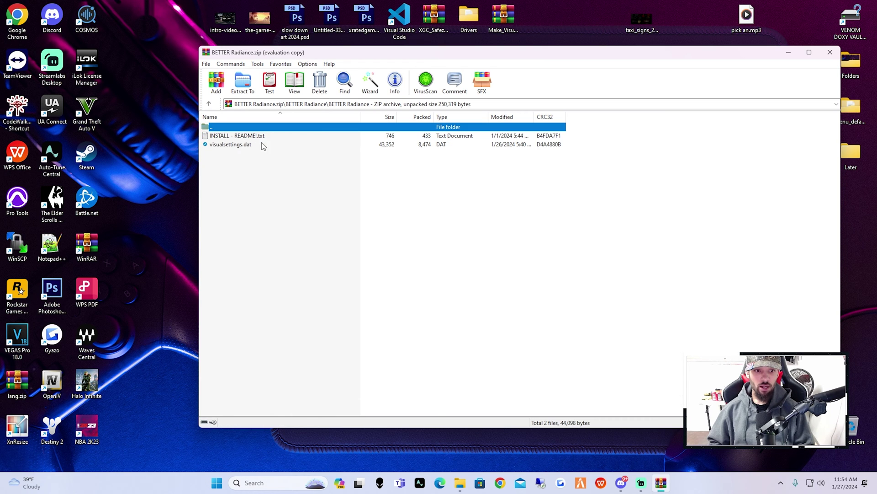
pyautogui.click(239, 145)
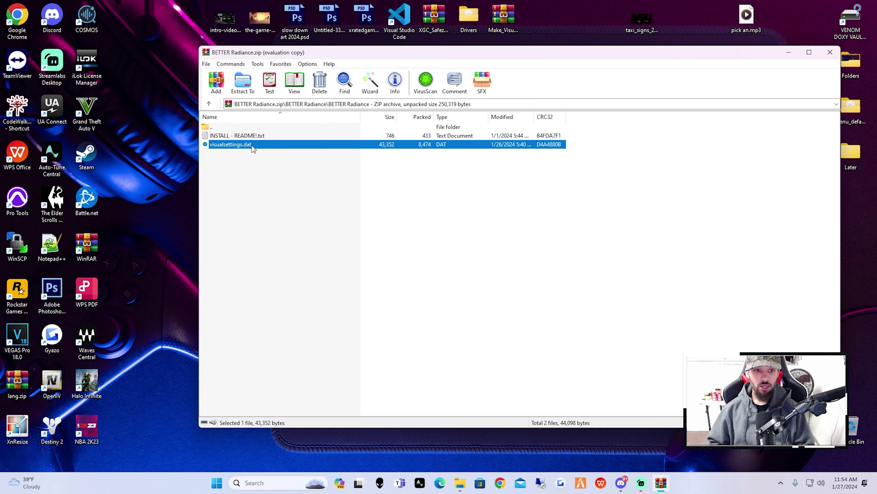
# Open INSTALL - README!.txt in Notepad, highlight the step 2 update.rpf\common\data line, and move Notepad aside.
pyautogui.doubleClick(231, 136)
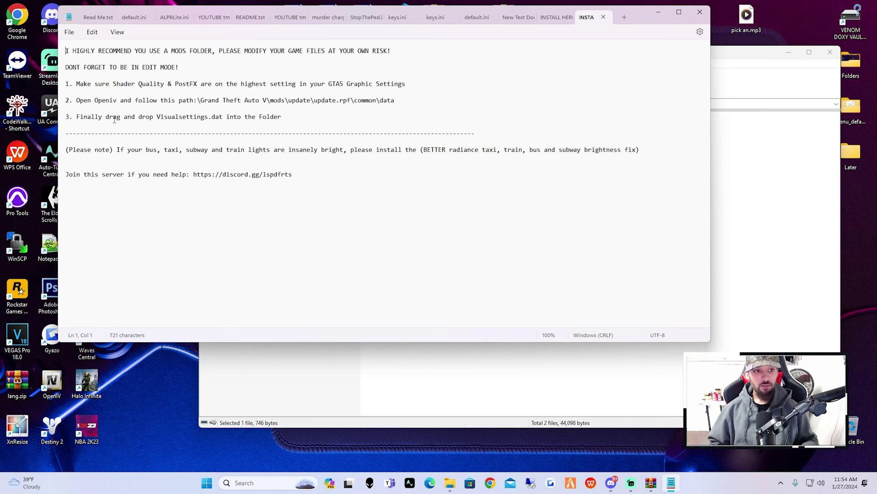
pyautogui.doubleClick(79, 100)
pyautogui.click(76, 99)
pyautogui.keyDown('shift'); pyautogui.click(393, 100); pyautogui.keyUp('shift')
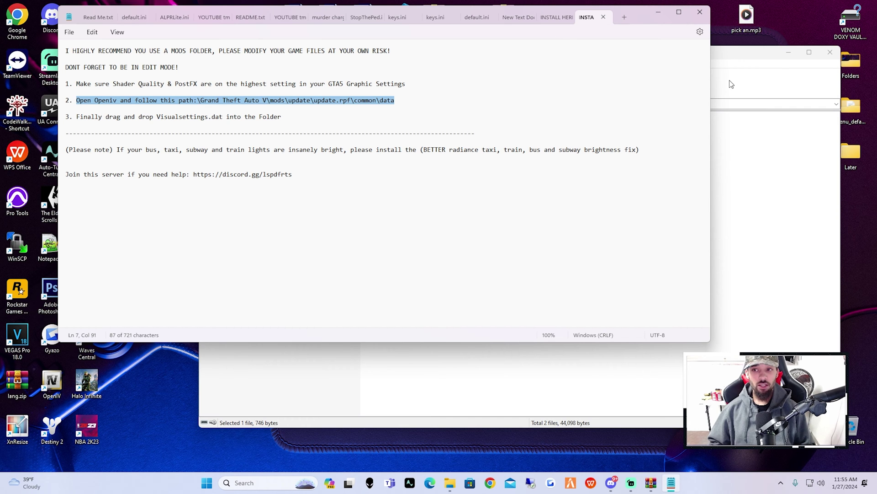
pyautogui.click(788, 51)
pyautogui.moveTo(642, 19); pyautogui.dragTo(806, 38)
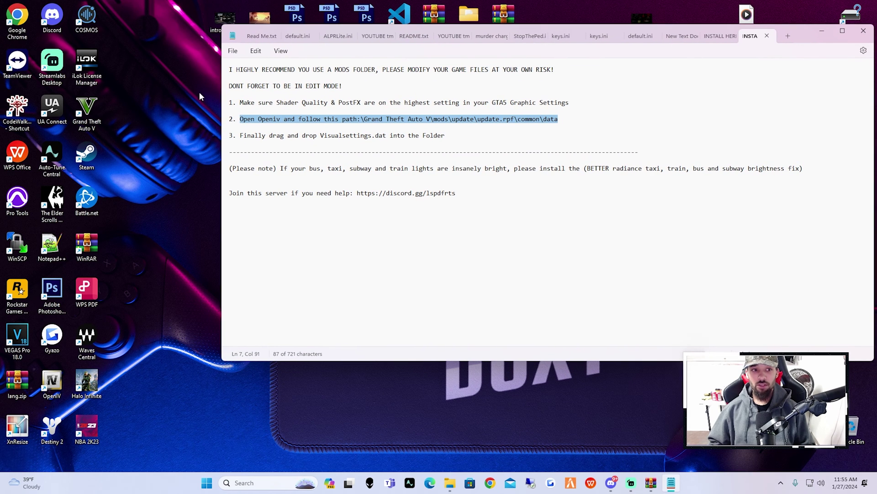
# Launch OpenIV for Grand Theft Auto V on Windows.
pyautogui.click(55, 383)
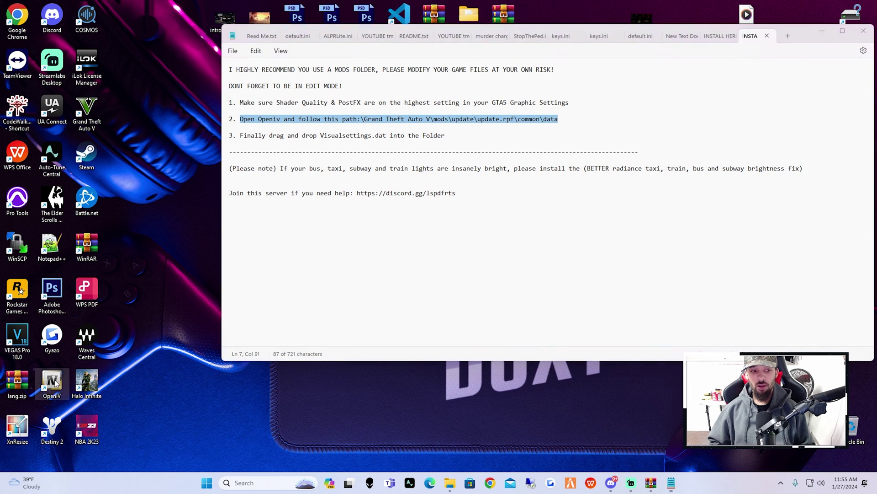
pyautogui.click(55, 383)
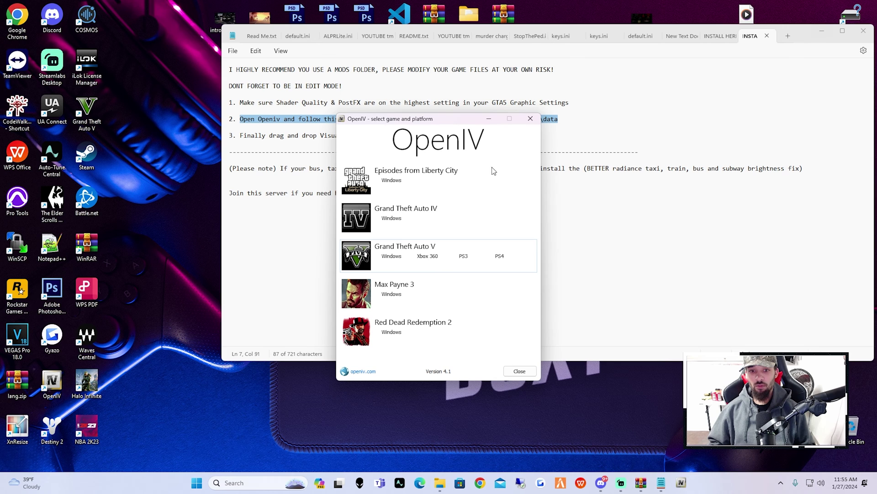
pyautogui.click(358, 261)
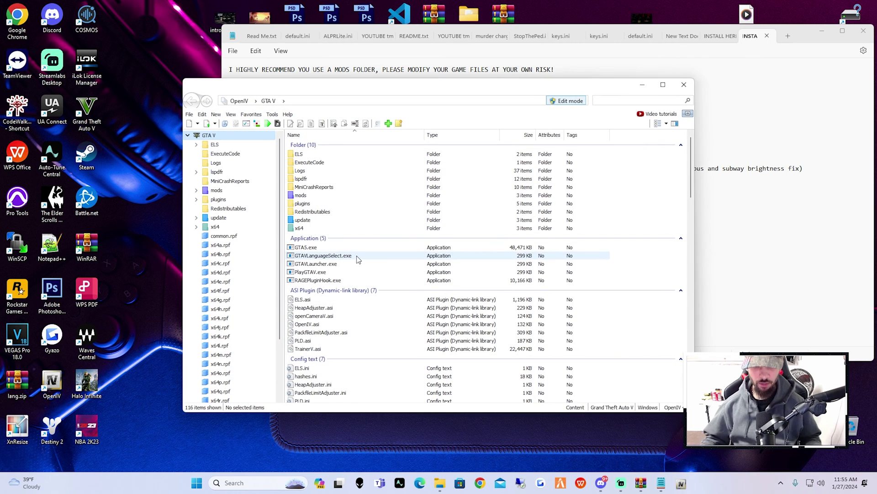
pyautogui.moveTo(489, 85); pyautogui.dragTo(492, 164)
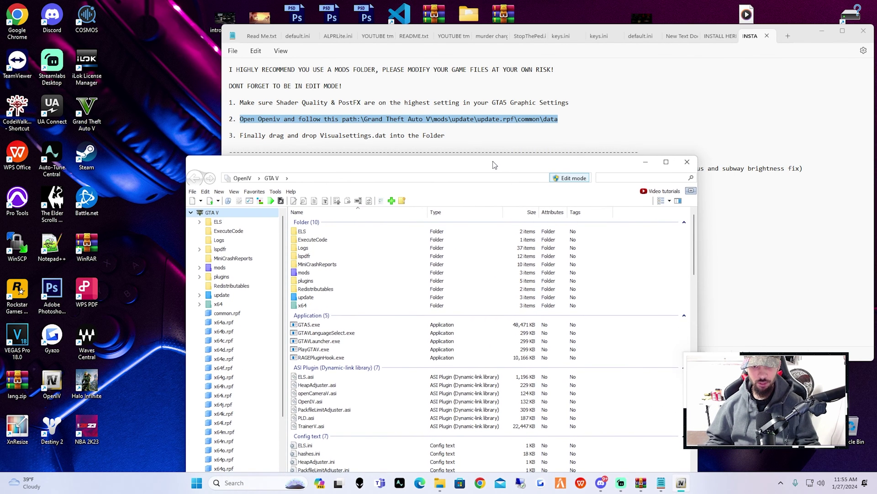
# Navigate to mods\update\update.rpf\common\data in OpenIV.
pyautogui.doubleClick(326, 273)
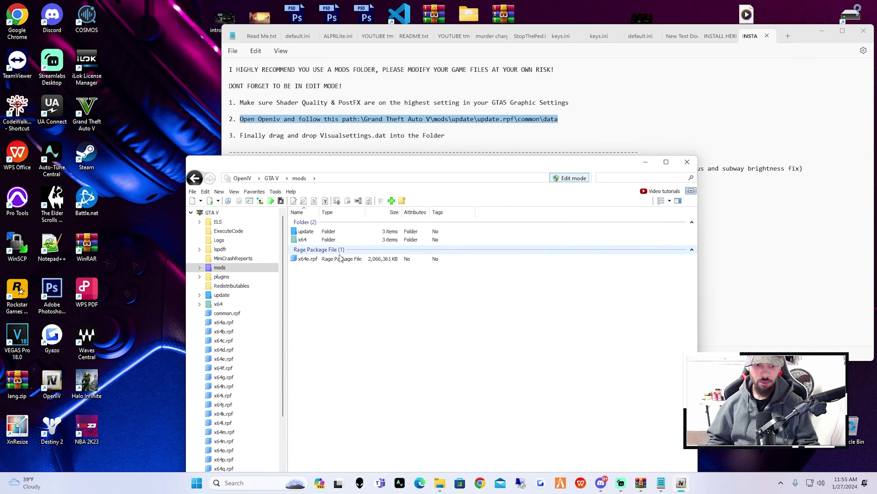
pyautogui.doubleClick(332, 233)
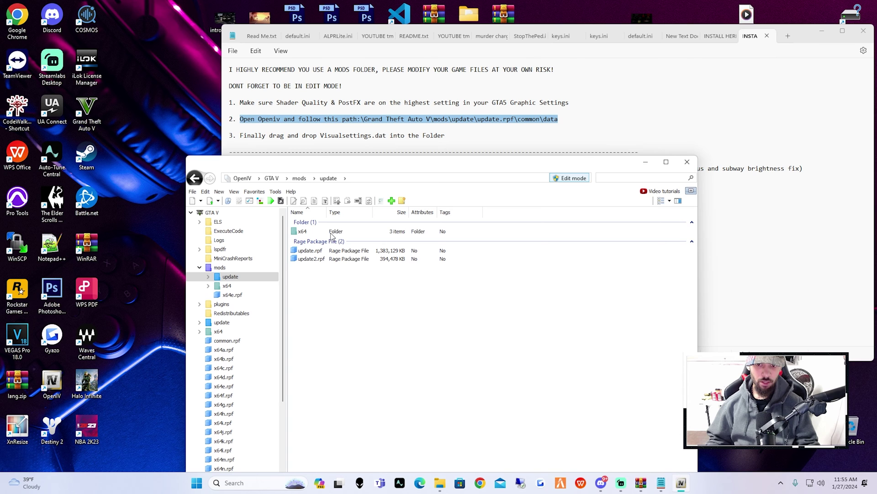
pyautogui.doubleClick(331, 251)
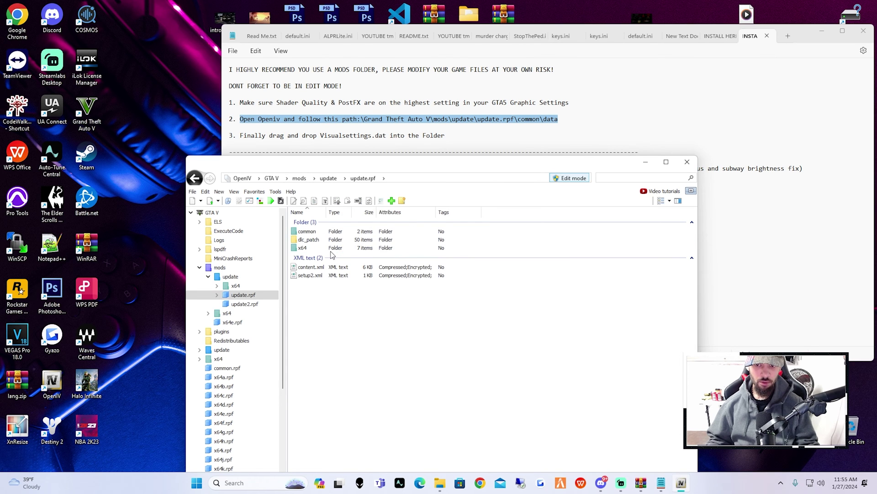
pyautogui.doubleClick(330, 232)
pyautogui.doubleClick(303, 231)
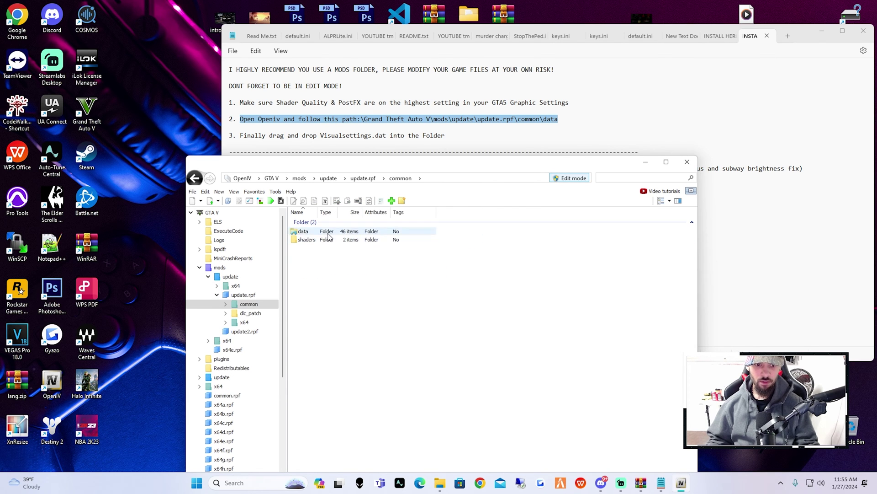
pyautogui.moveTo(335, 169); pyautogui.dragTo(226, 102)
pyautogui.scroll(-2, 231, 296)
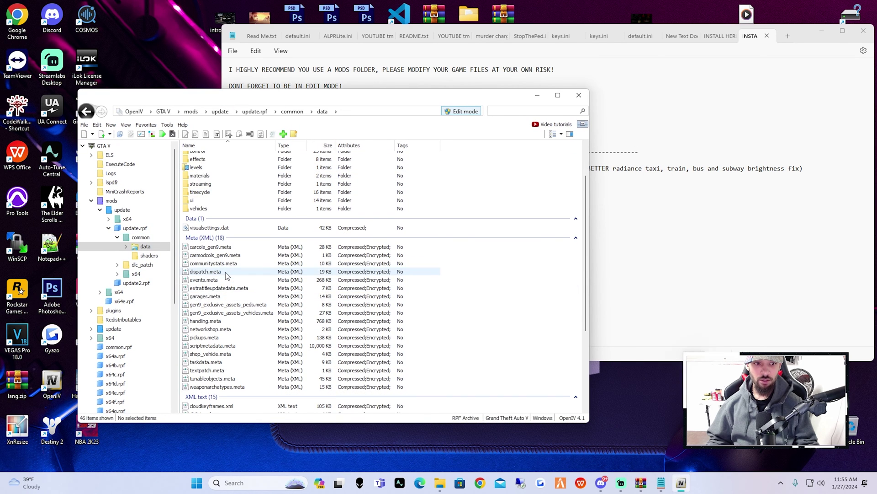
pyautogui.scroll(-5, 379, 289)
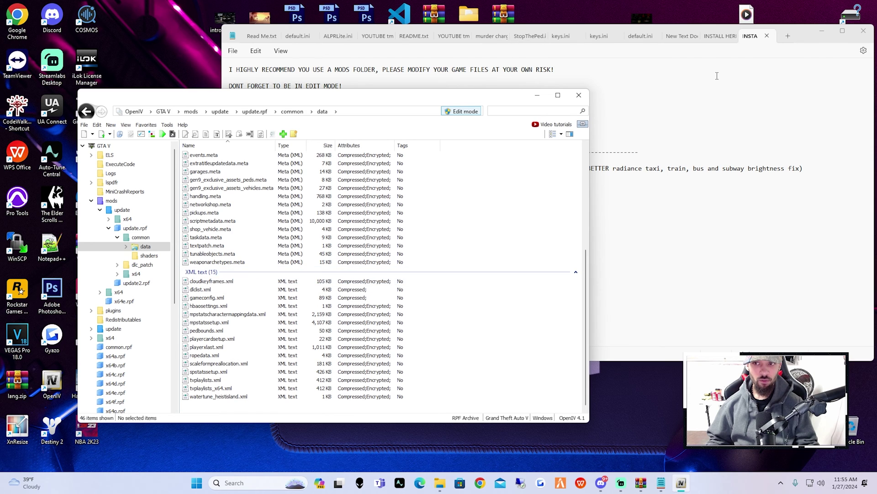
# Minimize the Notepad readme and turn on OpenIV's Edit mode.
pyautogui.click(717, 76)
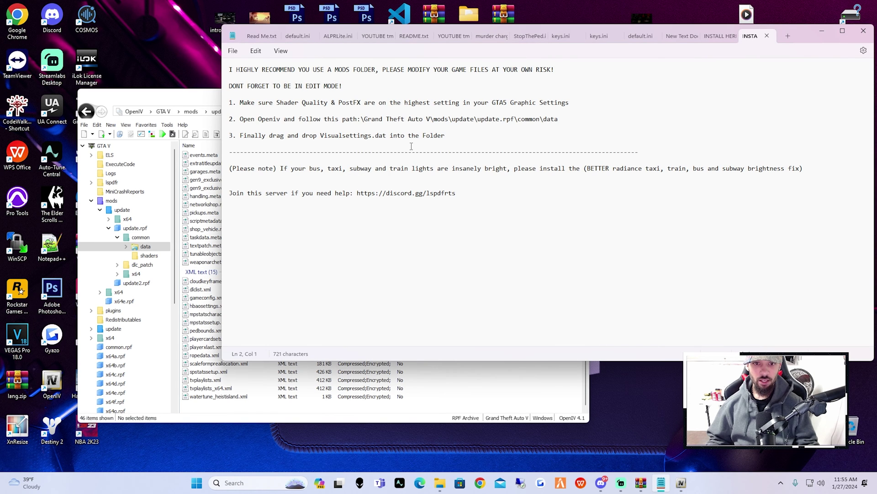
pyautogui.click(822, 31)
pyautogui.click(466, 112)
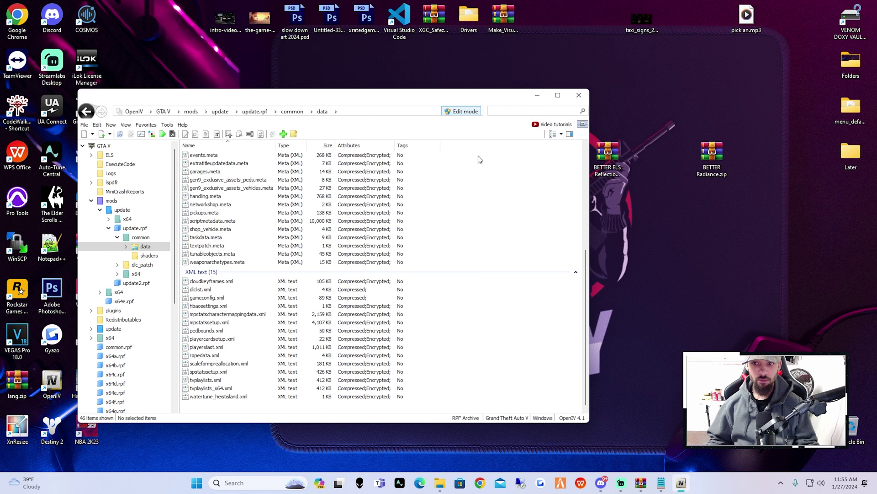
pyautogui.moveTo(454, 98); pyautogui.dragTo(472, 56)
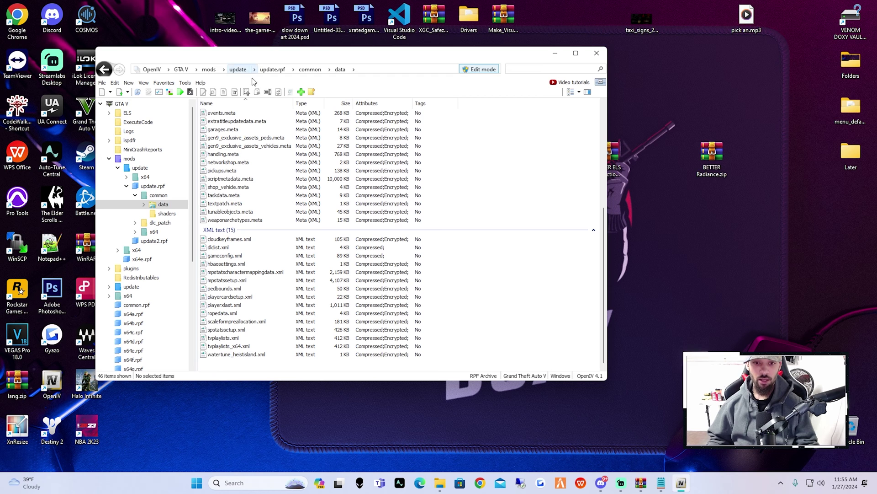
pyautogui.click(185, 83)
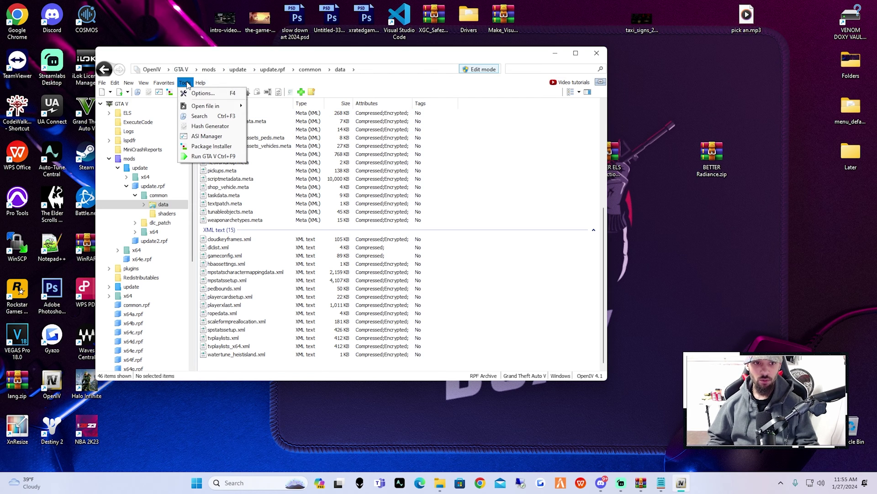
pyautogui.click(196, 93)
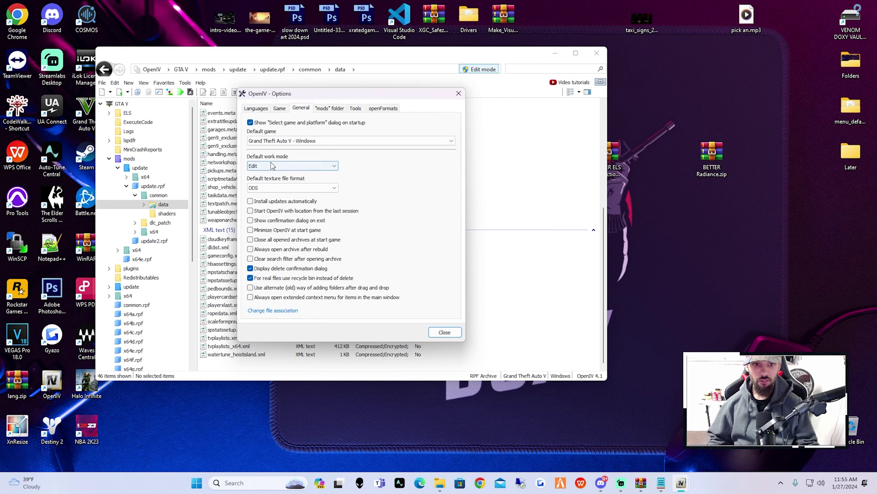
pyautogui.click(289, 167)
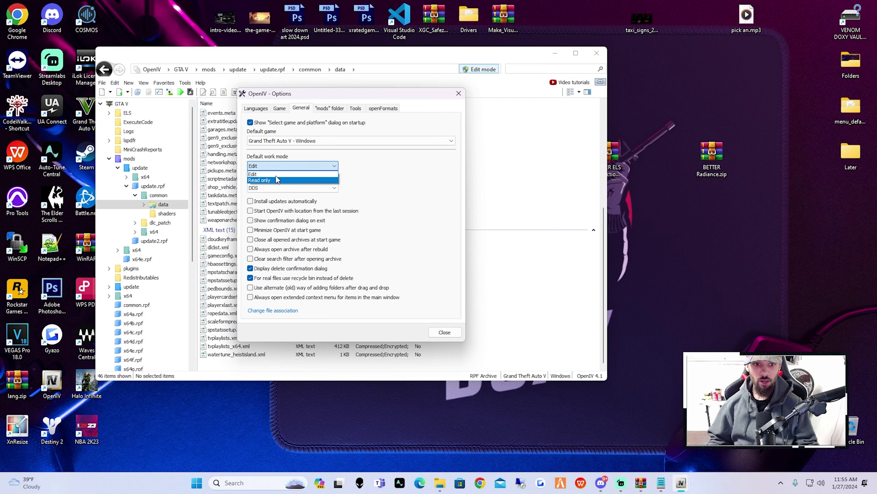
pyautogui.click(276, 175)
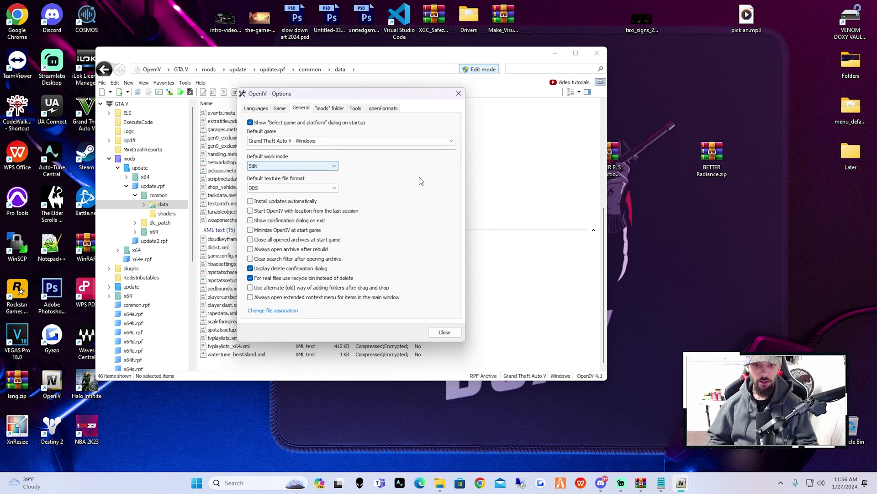
pyautogui.click(445, 332)
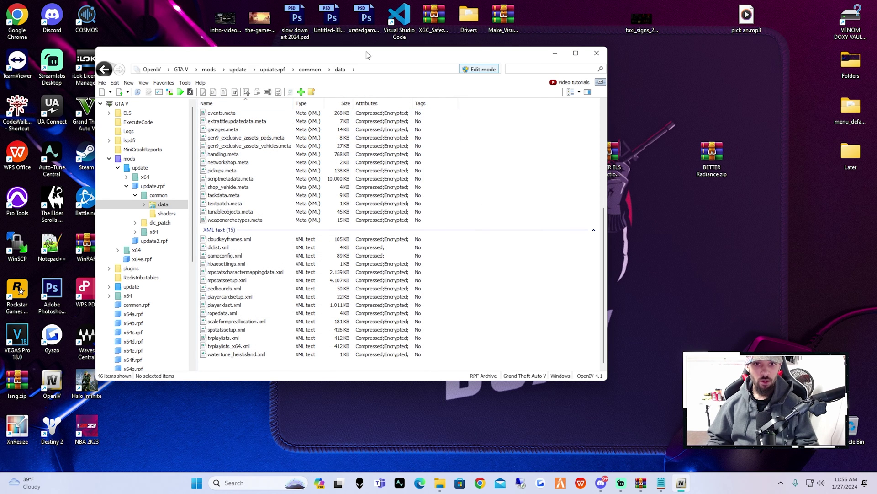
# Copy visualsettings.dat from the BETTER Radiance archive into OpenIV's data folder.
pyautogui.moveTo(361, 58); pyautogui.dragTo(403, 71)
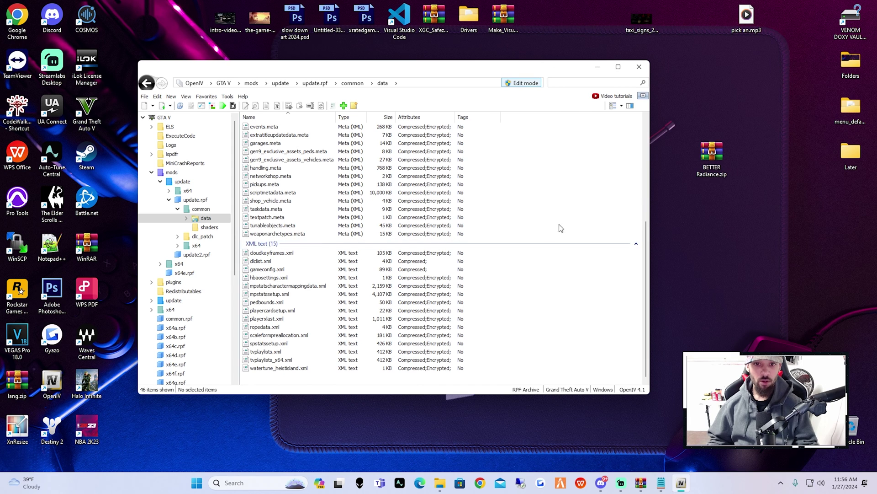
pyautogui.moveTo(548, 70); pyautogui.dragTo(463, 58)
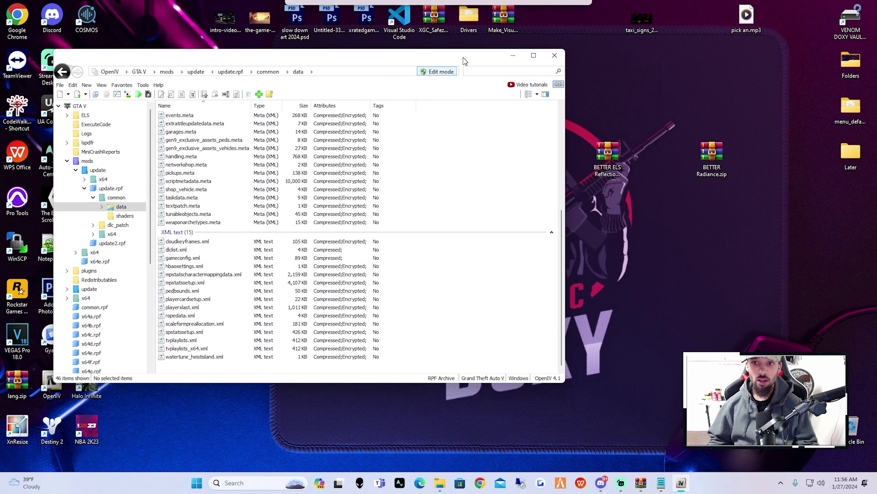
pyautogui.click(642, 483)
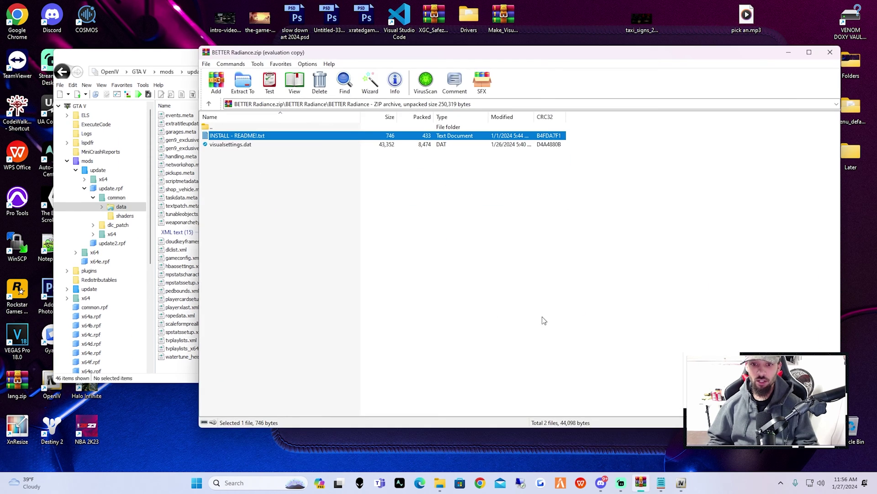
pyautogui.moveTo(279, 54); pyautogui.dragTo(623, 43)
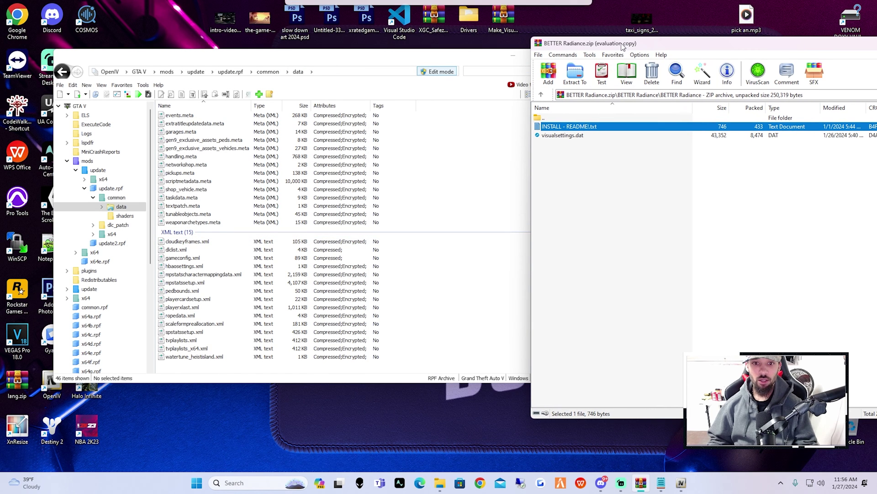
pyautogui.moveTo(576, 136); pyautogui.dragTo(483, 272)
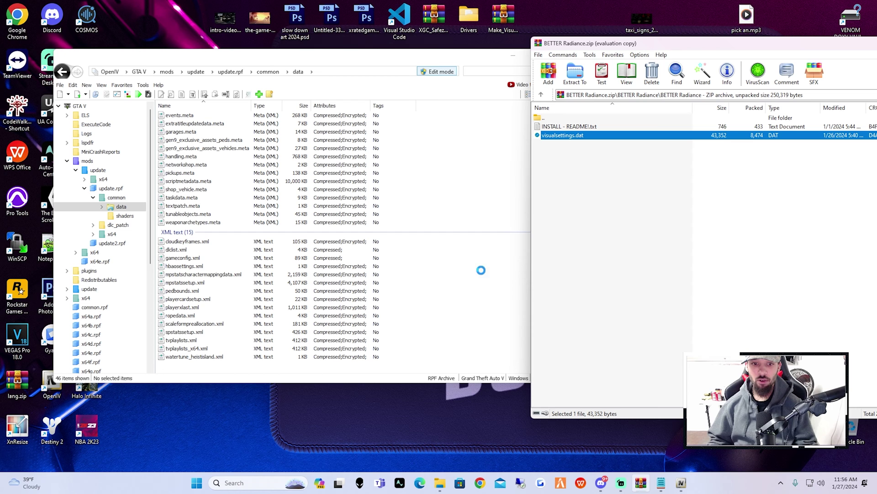
# Close the BETTER Radiance archive and open BETTER ELS Reflections (1).zip.
pyautogui.moveTo(663, 47); pyautogui.dragTo(177, 89)
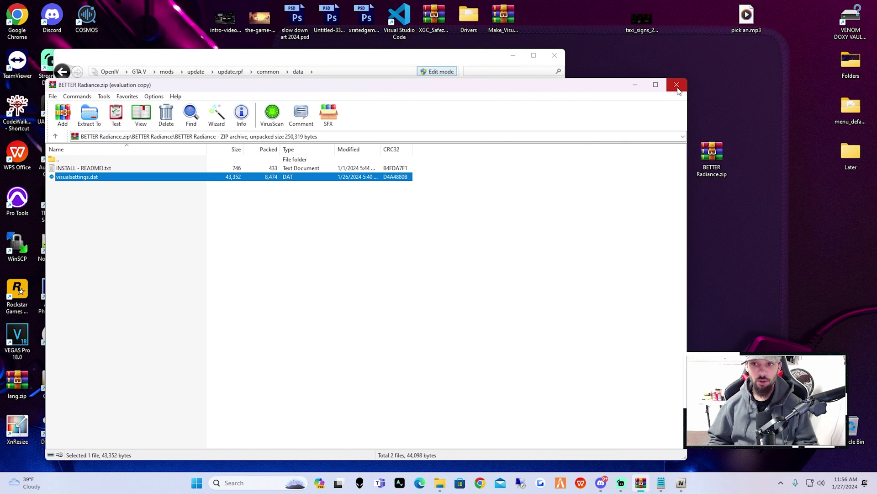
pyautogui.click(677, 86)
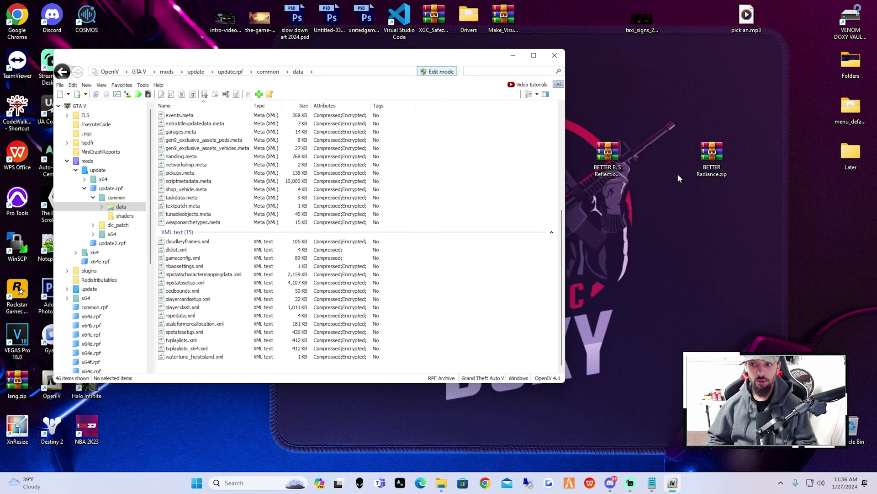
pyautogui.doubleClick(602, 161)
# Open the BETTER ELS Reflections folder in the archive, close OpenIV, and place the Grand Theft Auto V folder alongside.
pyautogui.click(611, 96)
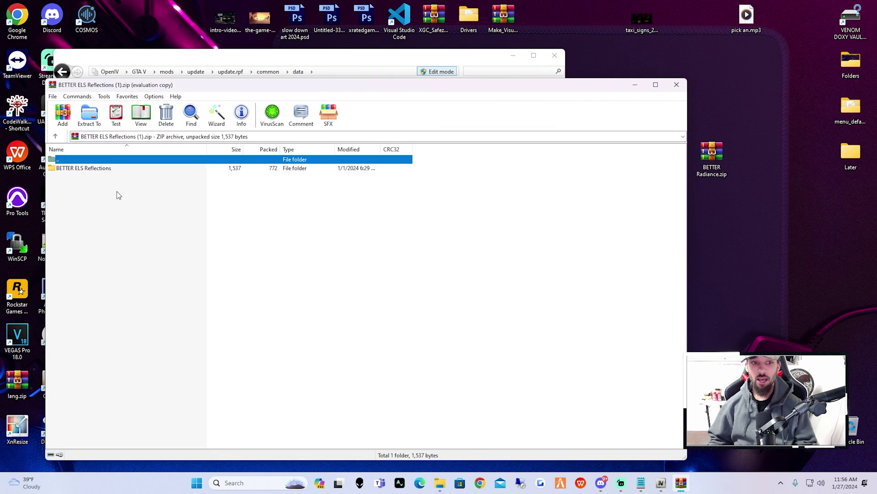
pyautogui.doubleClick(100, 169)
pyautogui.moveTo(134, 87); pyautogui.dragTo(545, 74)
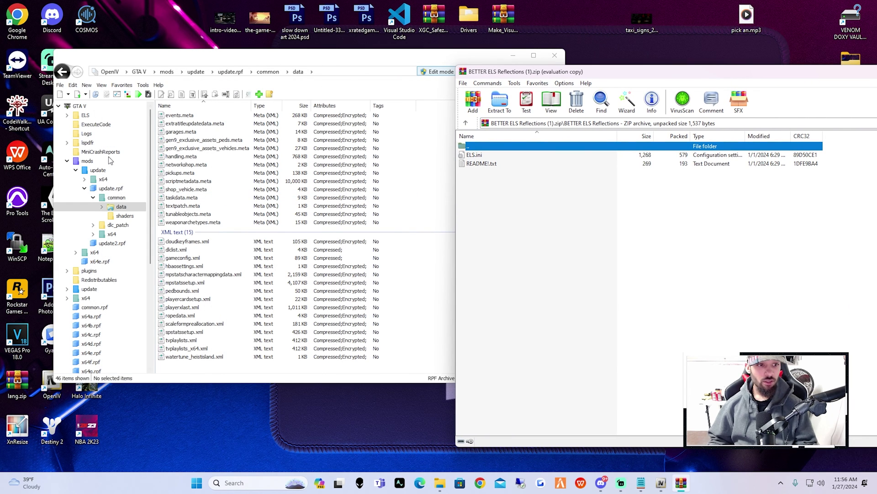
pyautogui.click(555, 55)
pyautogui.click(449, 482)
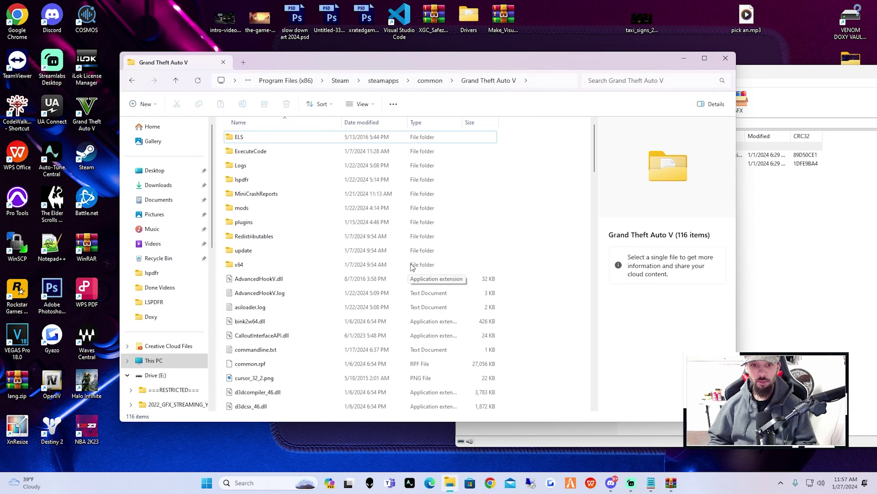
pyautogui.moveTo(358, 69); pyautogui.dragTo(266, 59)
pyautogui.click(526, 206)
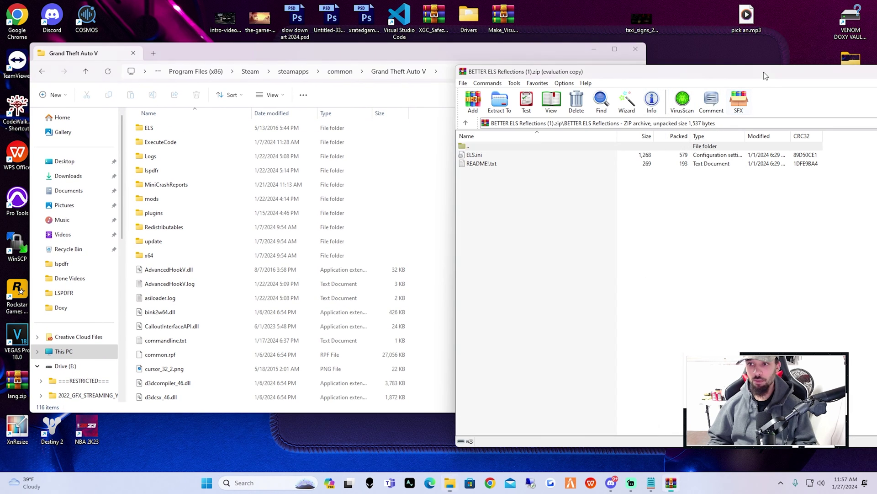
# Check the game's ELS and pack_default folders, then open README!.txt from the archive.
pyautogui.click(496, 156)
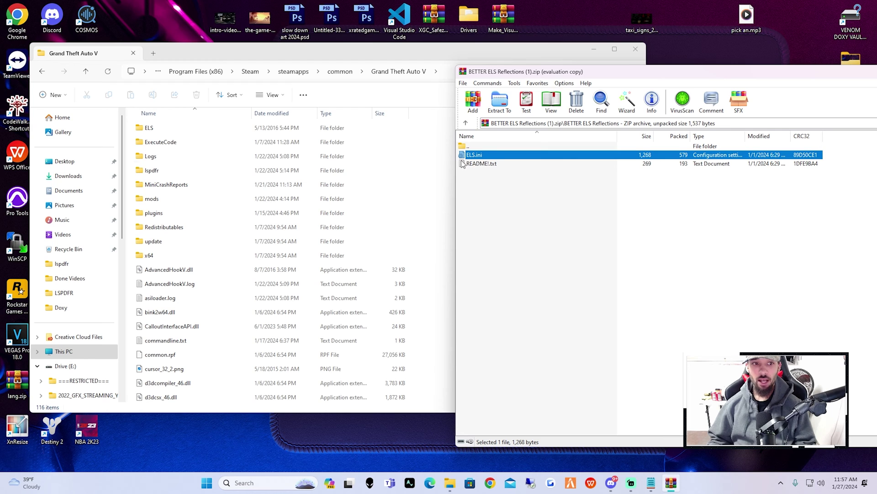
pyautogui.doubleClick(181, 127)
pyautogui.doubleClick(182, 127)
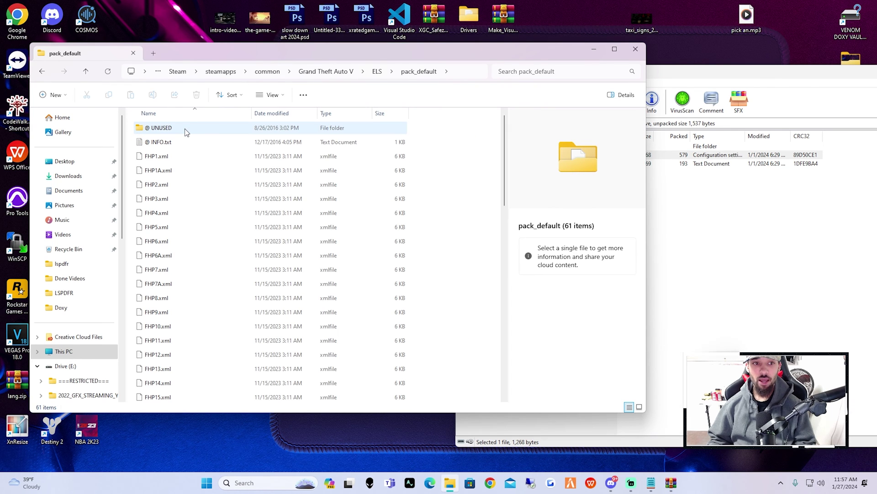
pyautogui.click(42, 72)
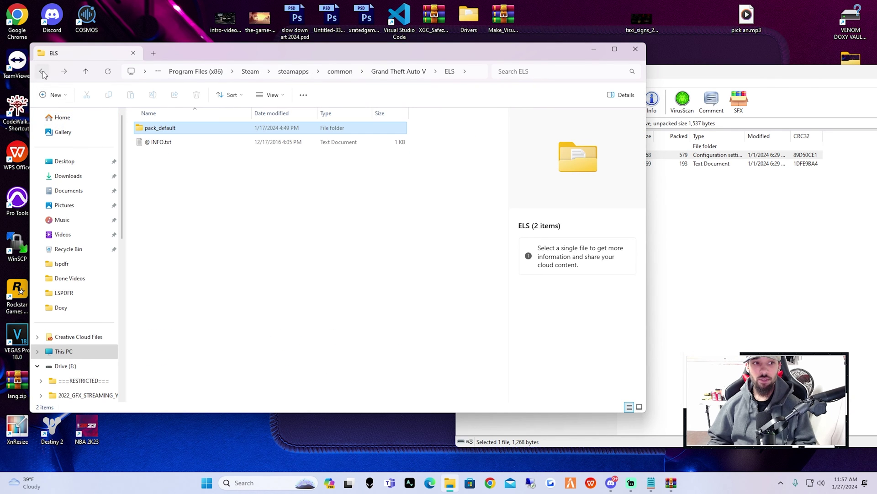
pyautogui.click(397, 72)
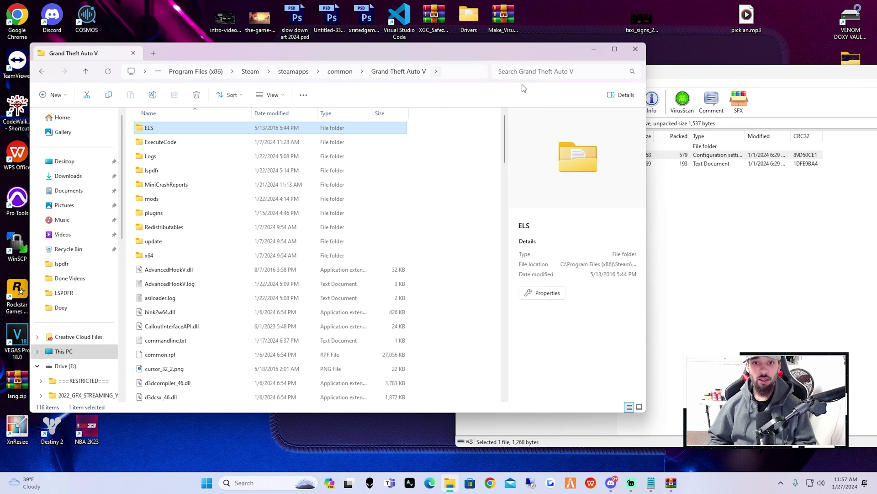
pyautogui.click(717, 83)
pyautogui.doubleClick(482, 164)
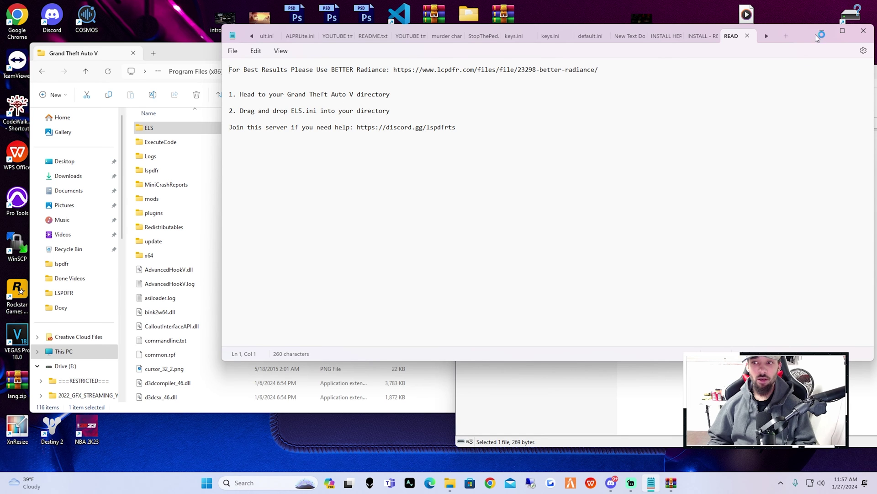
# Close the readme and drag the archive's ELS.ini into the Grand Theft Auto V folder, replacing the existing file.
pyautogui.click(864, 30)
pyautogui.click(486, 156)
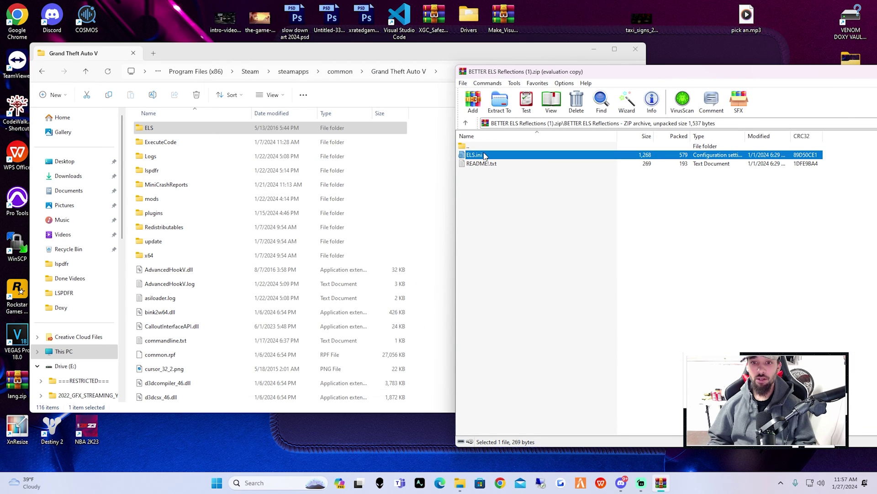
pyautogui.moveTo(316, 63); pyautogui.dragTo(281, 57)
pyautogui.moveTo(684, 72); pyautogui.dragTo(758, 55)
pyautogui.click(461, 247)
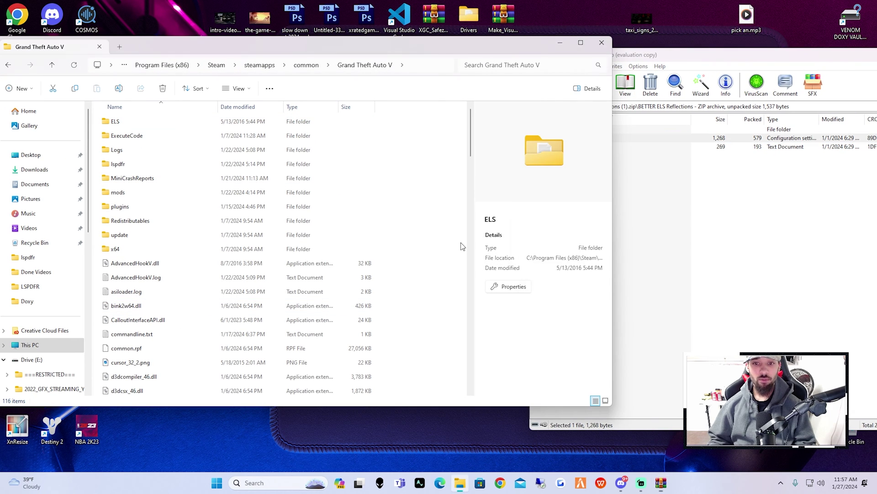
pyautogui.click(636, 211)
pyautogui.click(574, 139)
pyautogui.moveTo(490, 233); pyautogui.dragTo(448, 304)
pyautogui.click(169, 166)
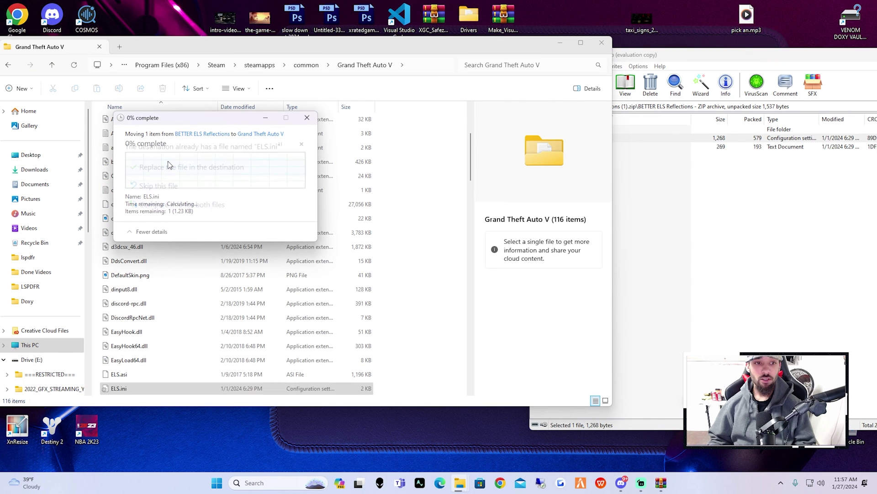
# Close the BETTER ELS Reflections archive and select RAGEPluginHook.exe in the game folder.
pyautogui.scroll(-5, 208, 358)
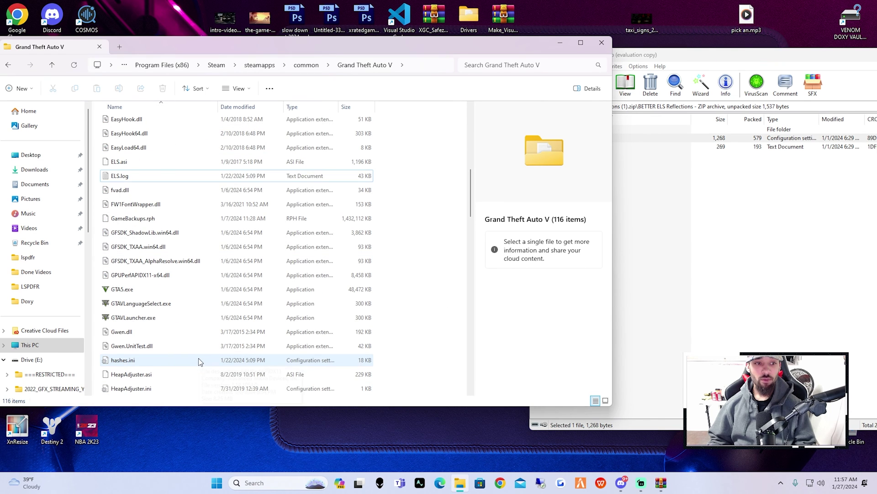
pyautogui.click(640, 55)
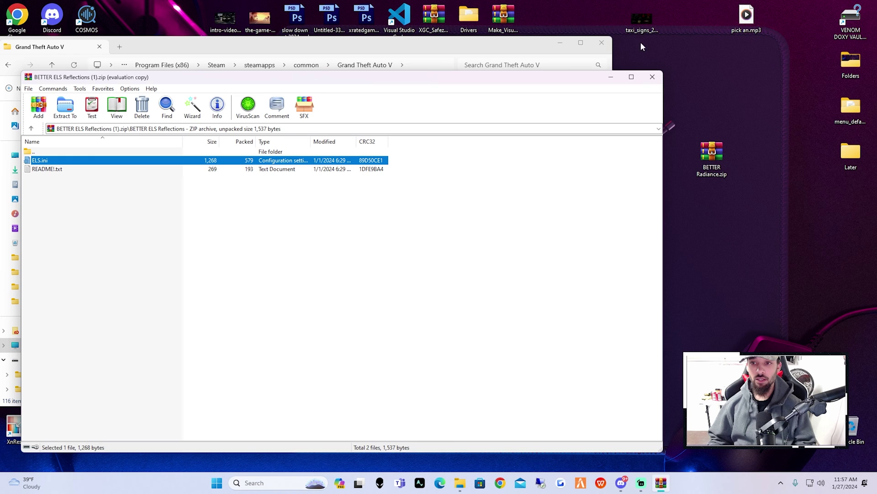
pyautogui.click(652, 77)
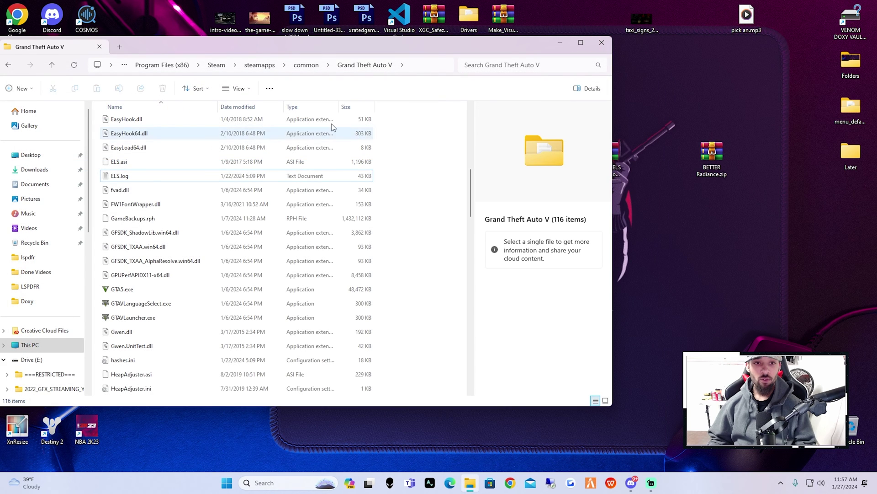
pyautogui.moveTo(314, 47); pyautogui.dragTo(408, 45)
pyautogui.scroll(-2, 414, 280)
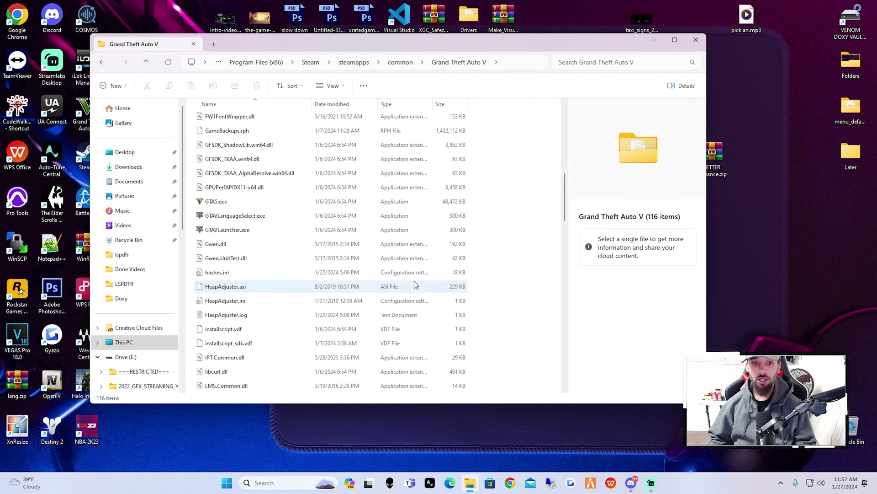
pyautogui.scroll(-12, 414, 280)
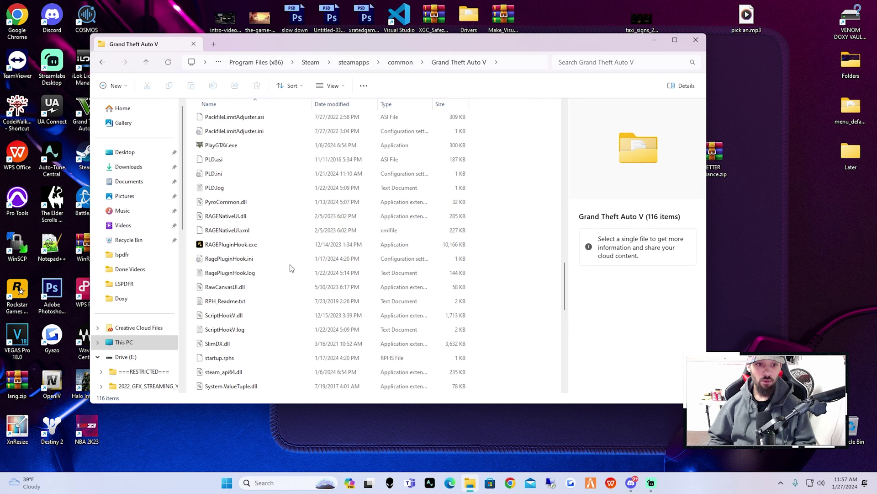
pyautogui.click(267, 245)
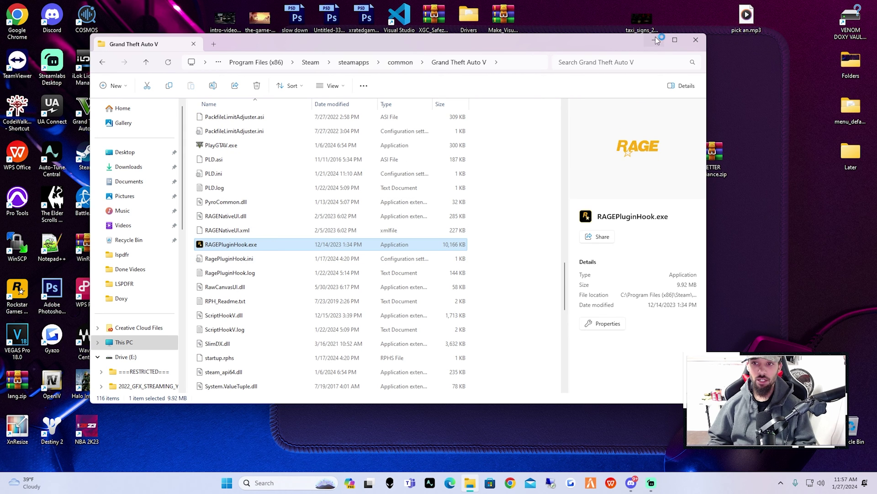
# Minimize the Grand Theft Auto V Explorer window while the game loads.
pyautogui.click(655, 40)
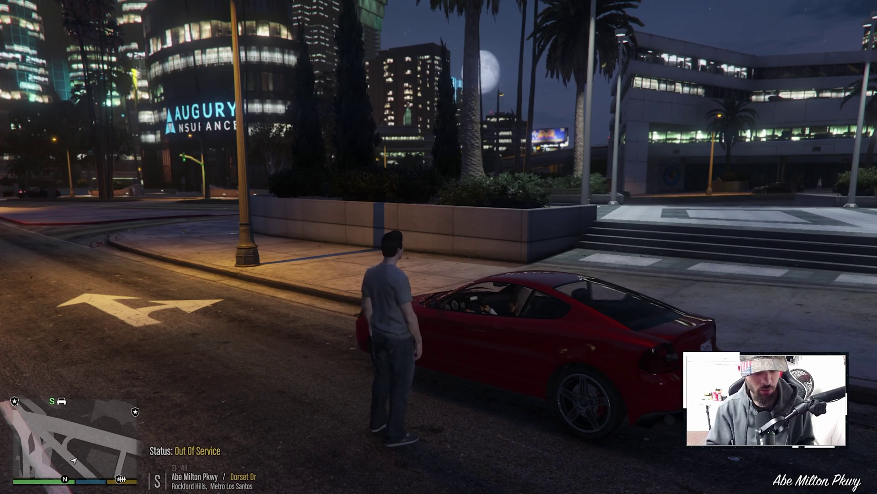
# Walk toward the office plaza and open the trainer's Vehicle Spawn Menu.
pyautogui.press('w')
pyautogui.press('F3')
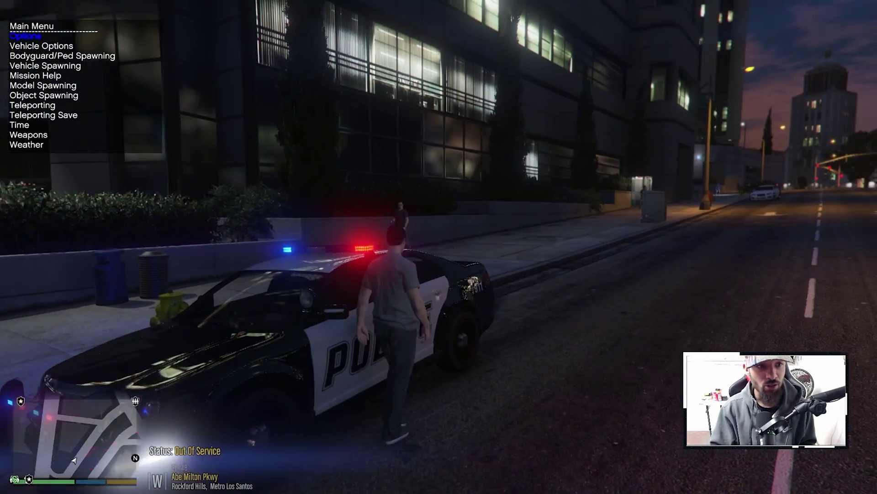
pyautogui.press('f')
pyautogui.press('Down')
pyautogui.press('Down')
pyautogui.press('Down')
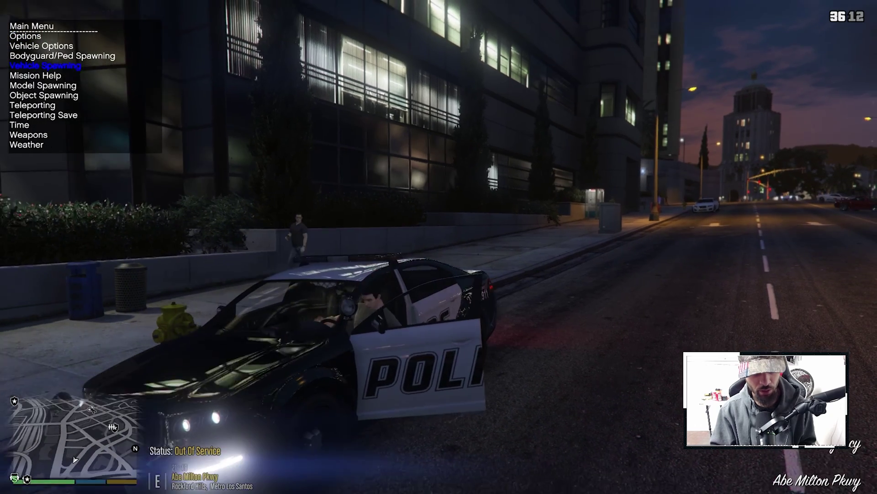
pyautogui.press('Down')
pyautogui.press('Down')
pyautogui.press('Down')
pyautogui.press('Down')
pyautogui.press('Down')
pyautogui.press('Up')
pyautogui.press('Up')
pyautogui.press('Up')
pyautogui.press('Up')
pyautogui.press('Up')
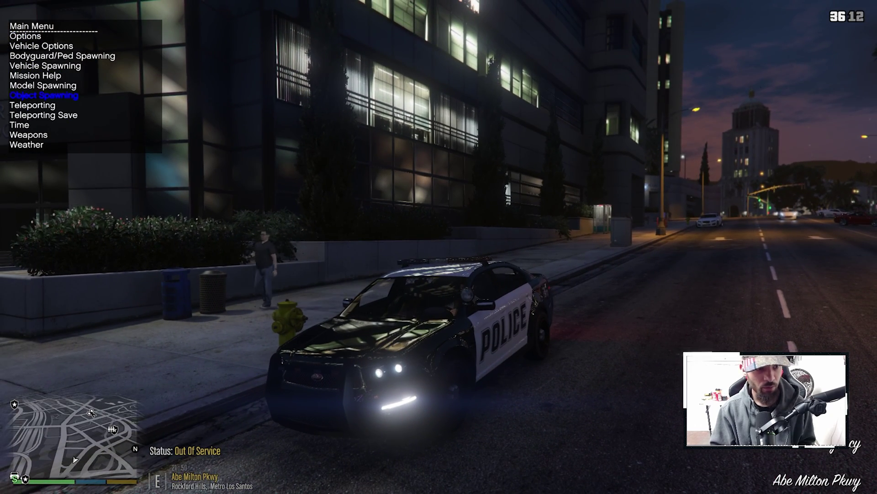
pyautogui.press('Return')
# Spawn unmarked20, Emergency from Added Vehicles Menu 2.
pyautogui.press('Up')
pyautogui.press('Up')
pyautogui.press('Up')
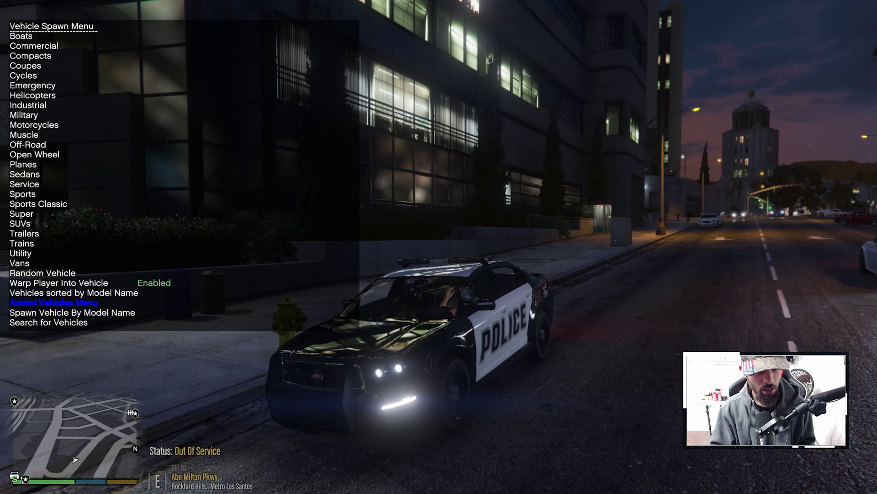
pyautogui.press('Return')
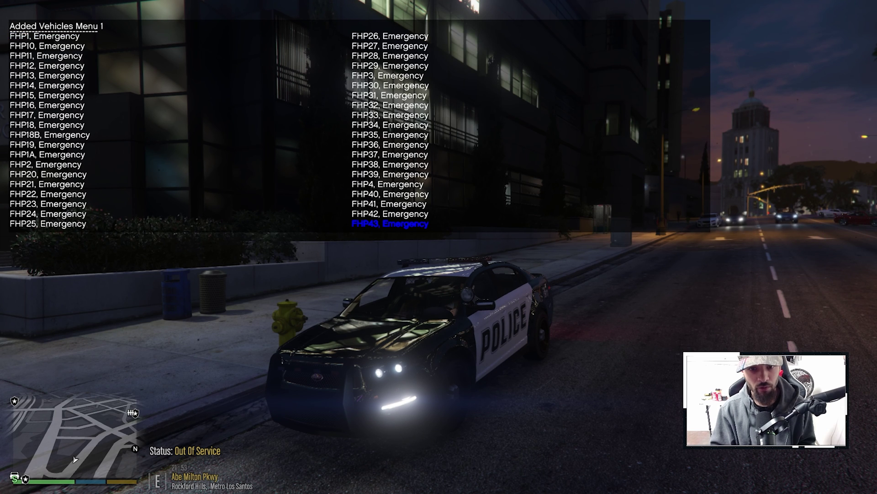
pyautogui.press('Down')
pyautogui.press('Down')
pyautogui.press('Down')
pyautogui.press('Down')
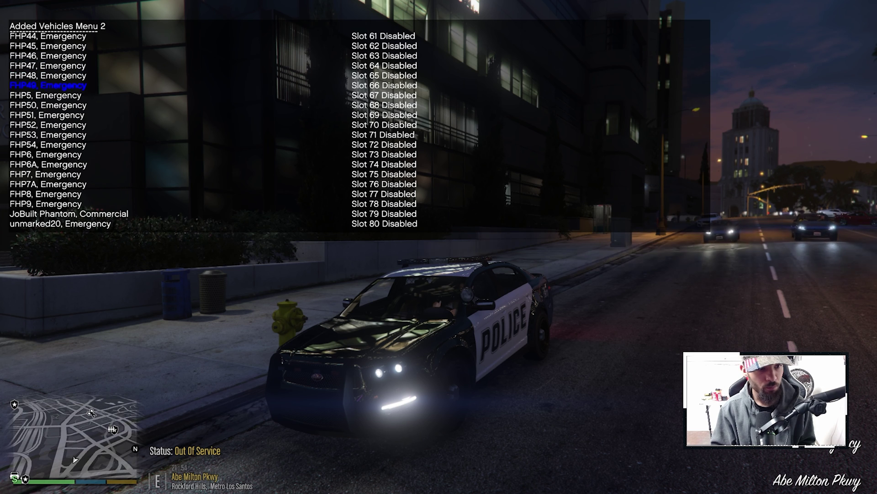
pyautogui.press('Down')
pyautogui.press('Down')
pyautogui.press('Down')
pyautogui.press('Down')
pyautogui.press('Down')
pyautogui.press('Down')
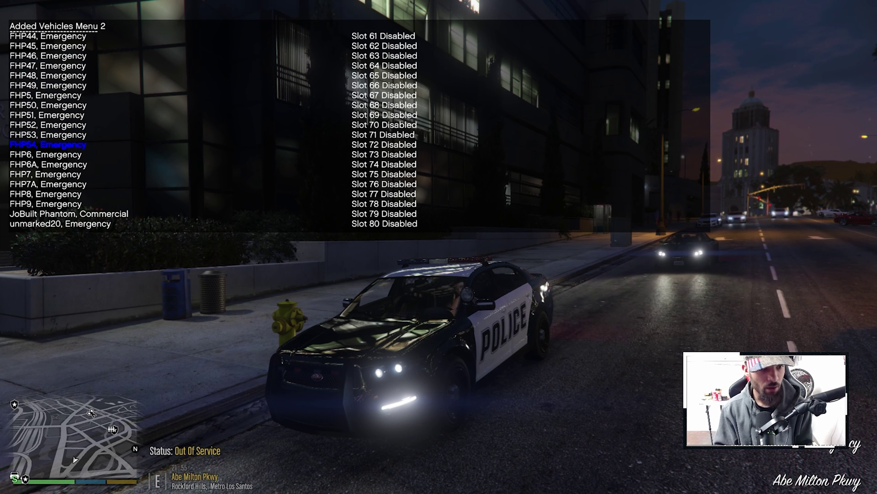
pyautogui.press('Down')
pyautogui.press('Down')
pyautogui.press('Down')
pyautogui.press('Down')
pyautogui.press('Down')
pyautogui.press('Down')
pyautogui.press('Down')
pyautogui.press('Down')
pyautogui.press('Down')
pyautogui.press('Return')
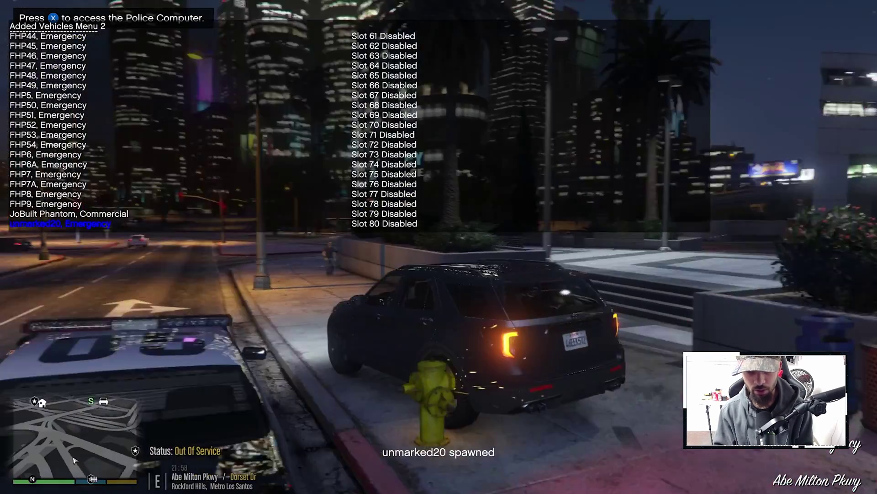
# Back out of the vehicle lists, view the SUV, pause, then reopen the trainer main menu.
pyautogui.press('BackSpace')
pyautogui.press('BackSpace')
pyautogui.press('BackSpace')
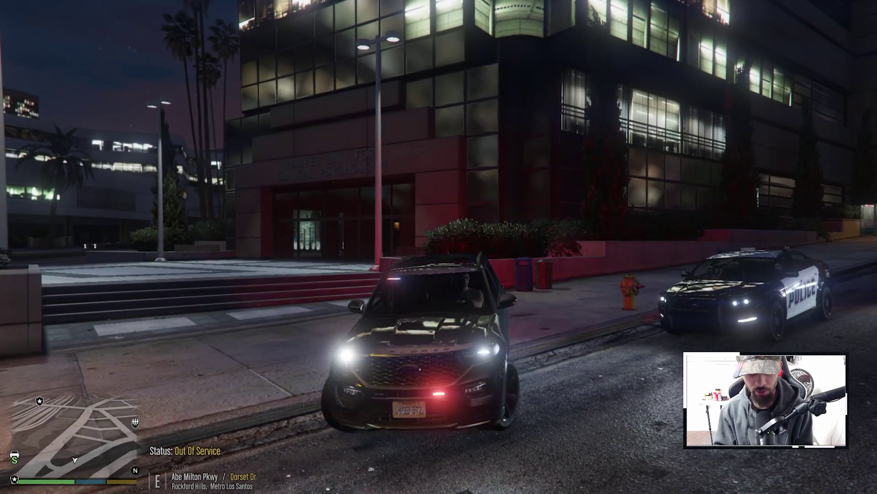
pyautogui.press('Escape')
pyautogui.press('Escape')
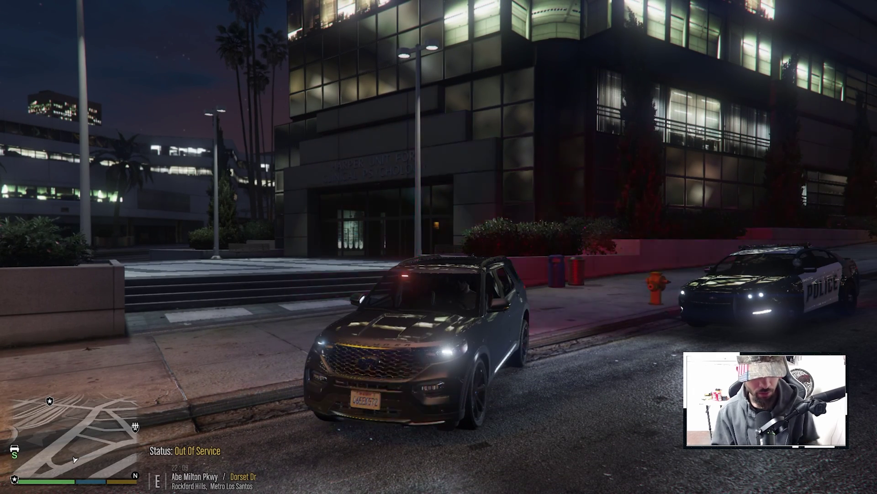
pyautogui.press('F3')
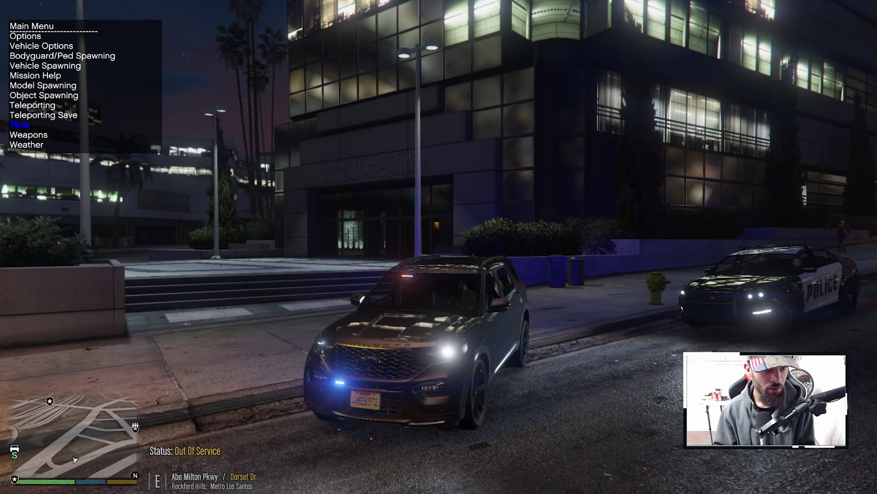
# Set the time to Noon (12) in the trainer and switch on the SUV's emergency lights.
pyautogui.press('KP_5')
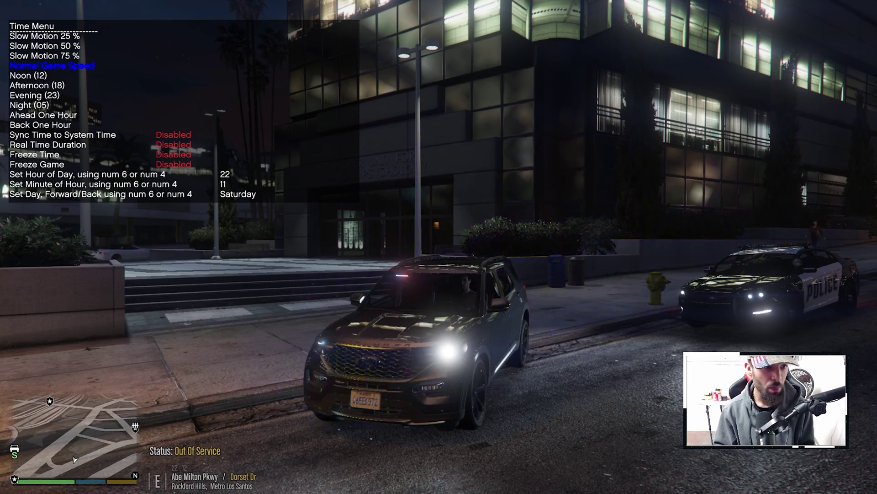
pyautogui.press('KP_2')
pyautogui.press('KP_5')
pyautogui.press('F3')
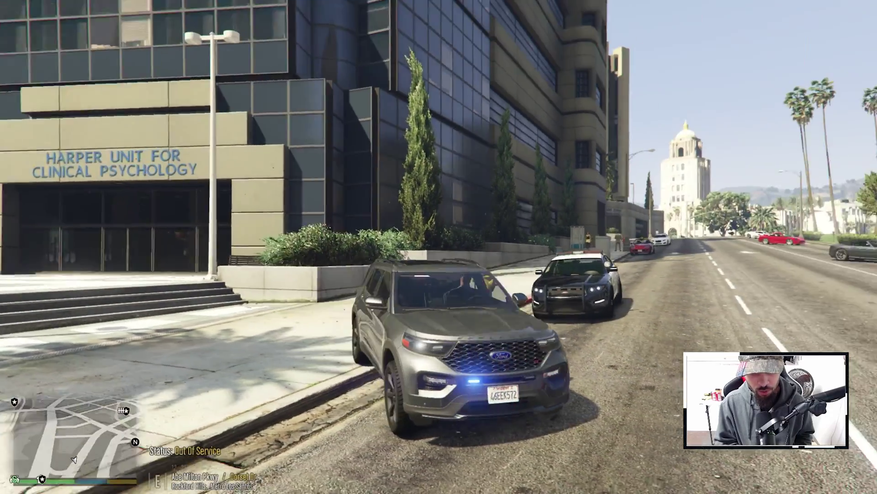
pyautogui.press('e')
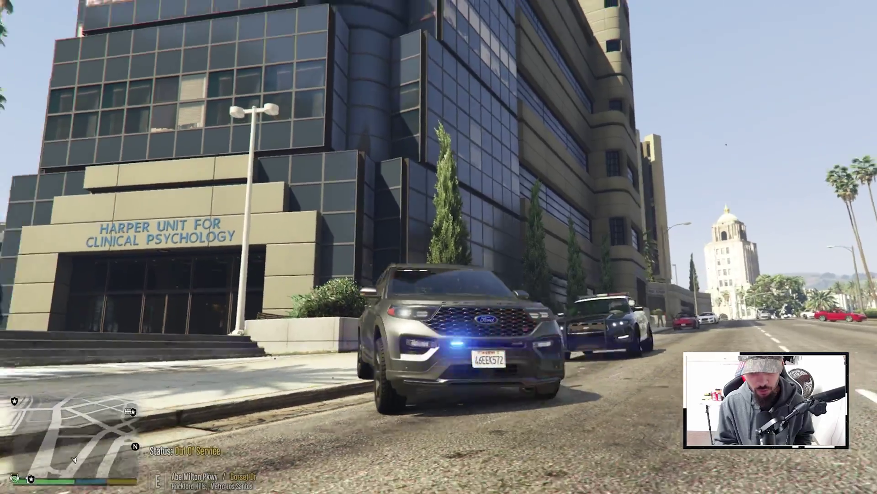